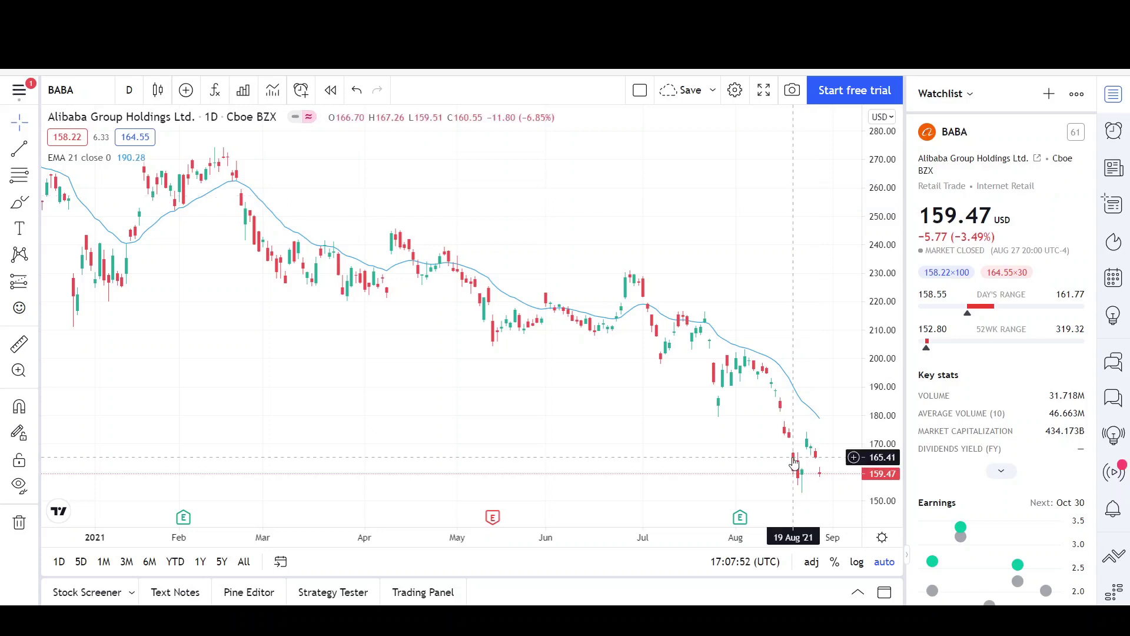
# Mark the 20 Aug '21 bar with a vertical line and shift the chart left for empty space
pyautogui.click(34, 150)
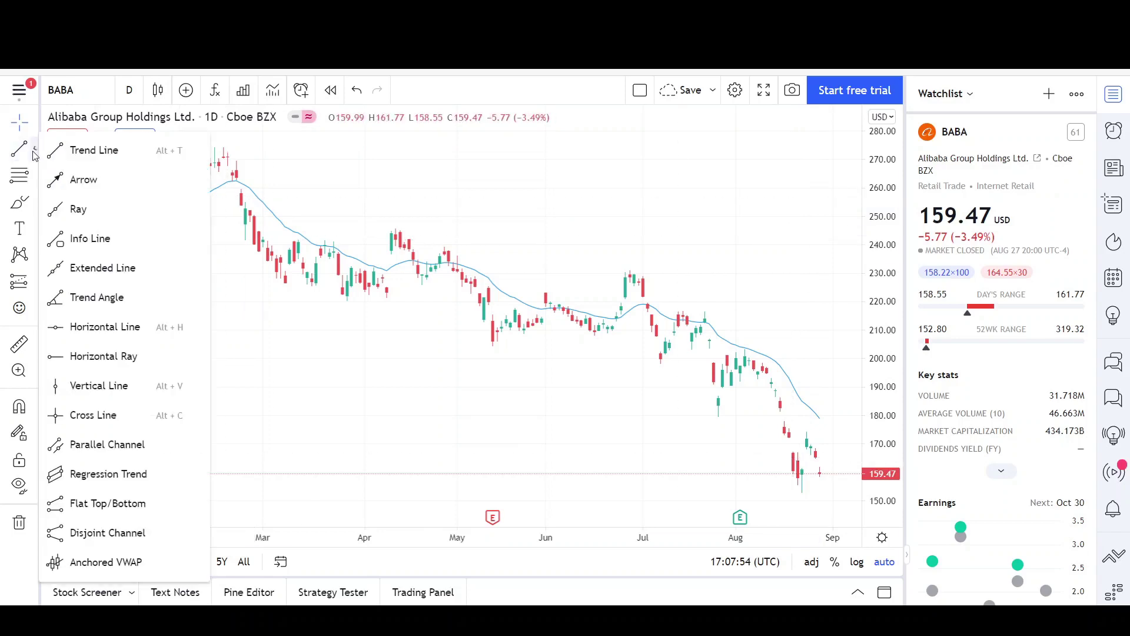
pyautogui.click(119, 389)
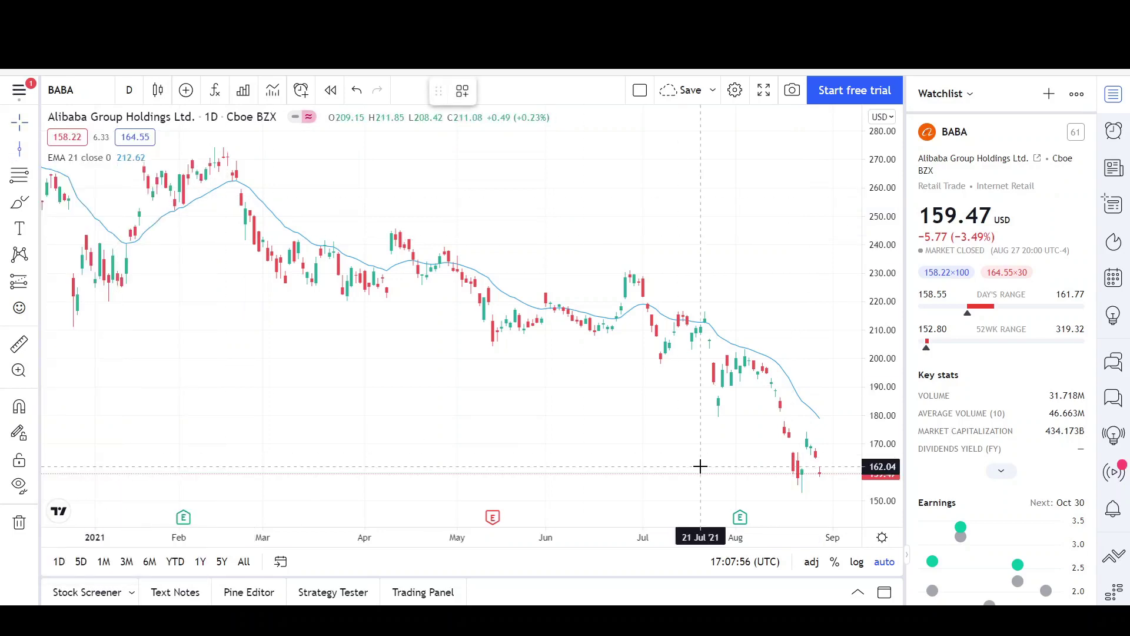
pyautogui.click(798, 471)
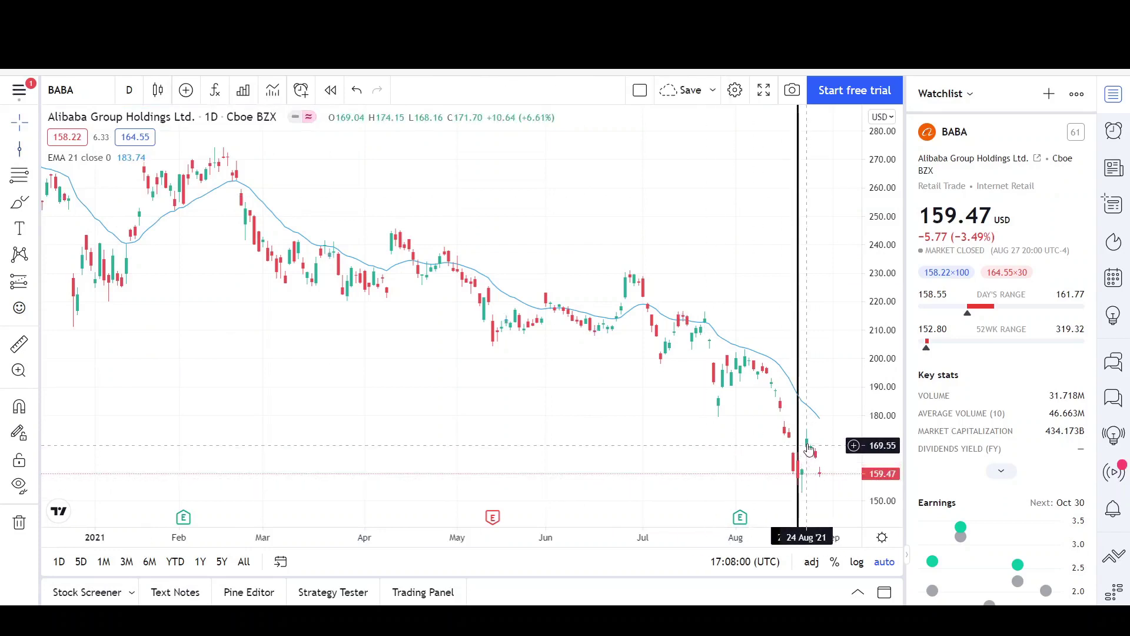
pyautogui.moveTo(714, 429); pyautogui.dragTo(532, 434)
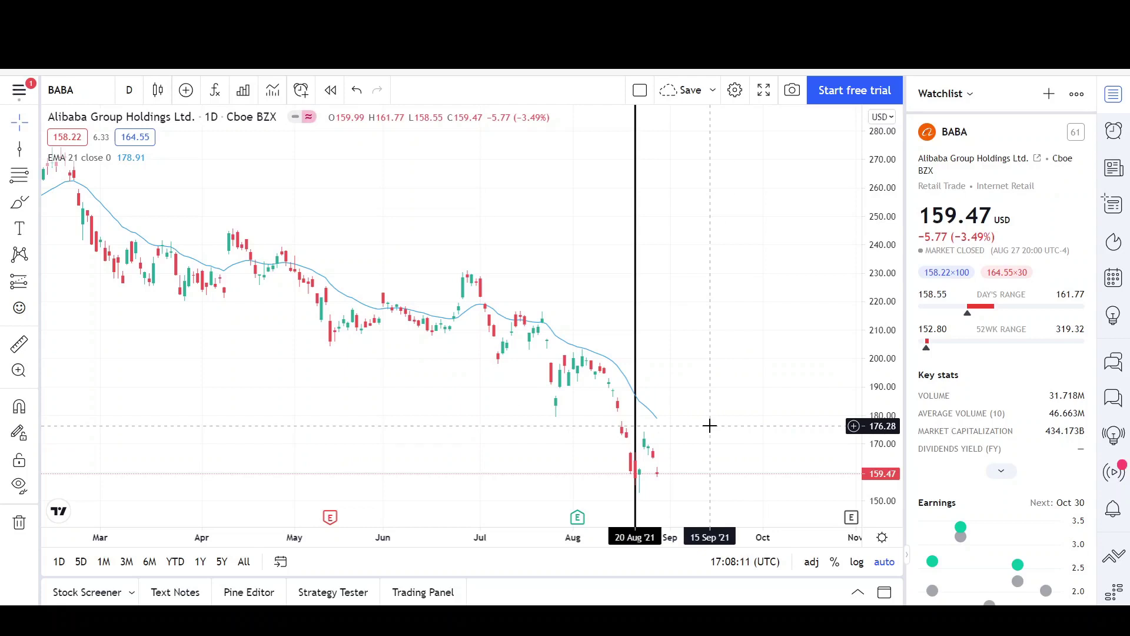
# Draw a pink parallel channel from the early-July high to about 22 Sep, widened to enclose the lows
pyautogui.click(34, 149)
pyautogui.click(107, 445)
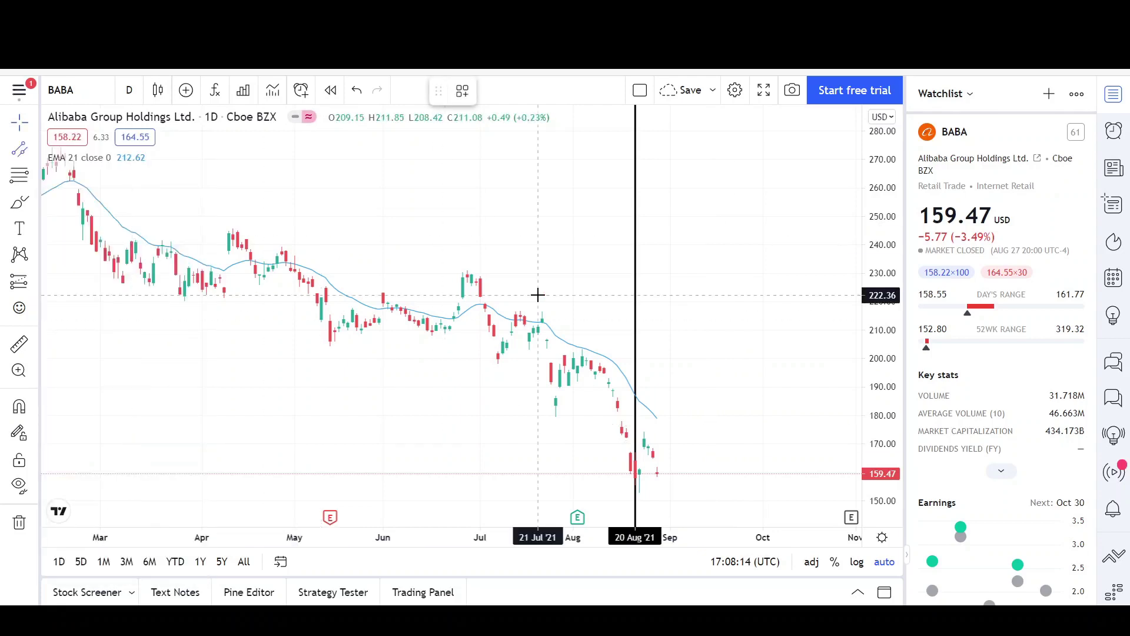
pyautogui.click(488, 271)
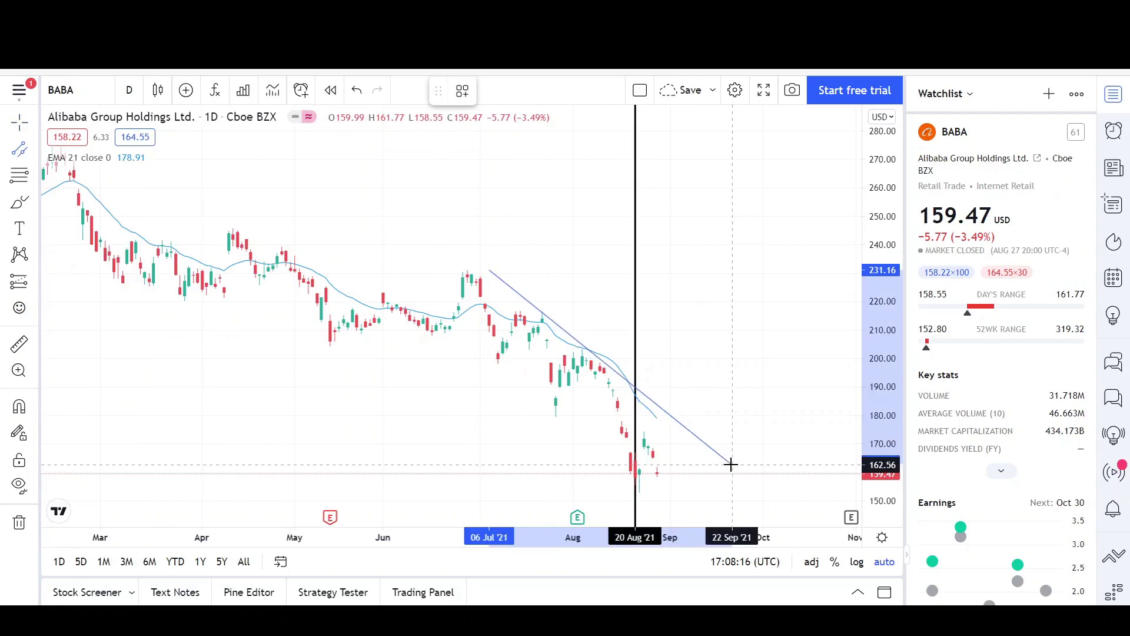
pyautogui.click(732, 474)
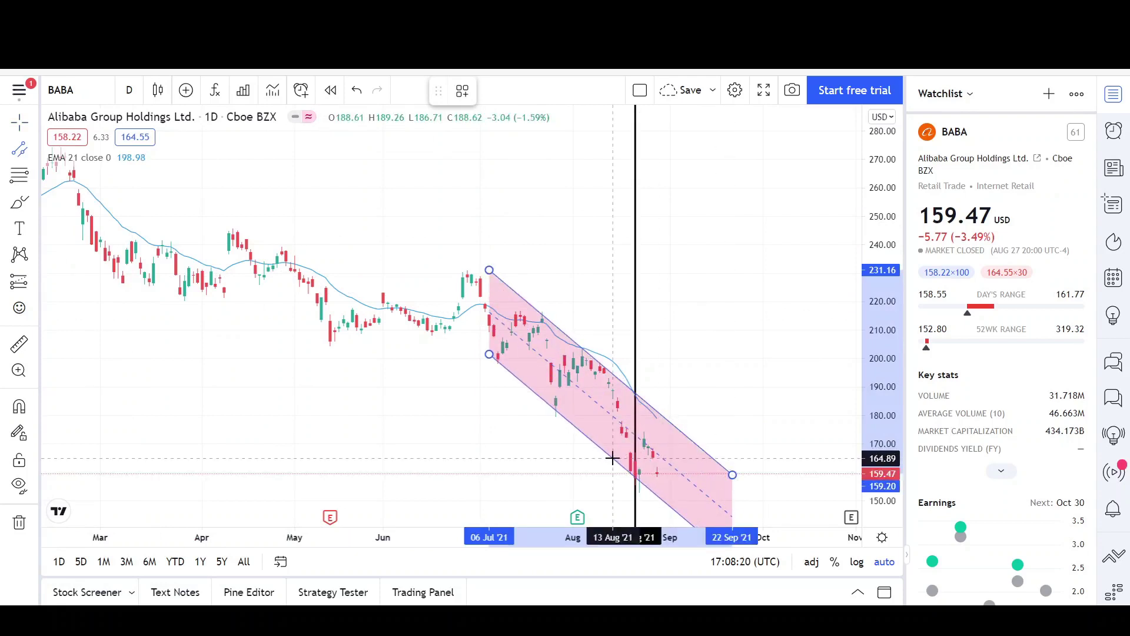
pyautogui.click(613, 458)
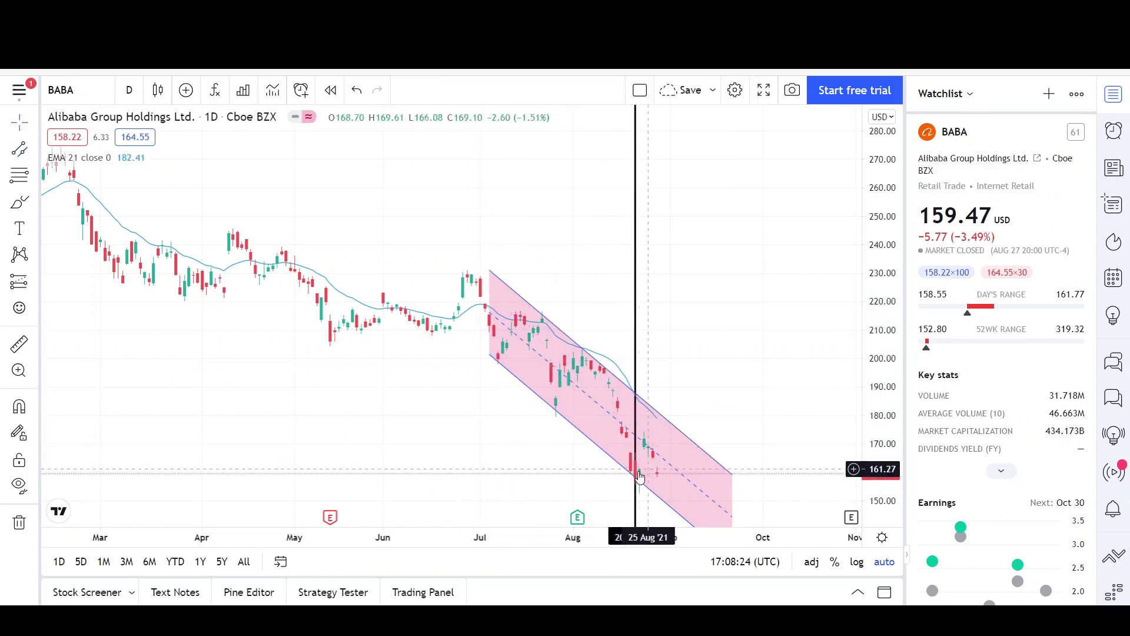
pyautogui.click(646, 453)
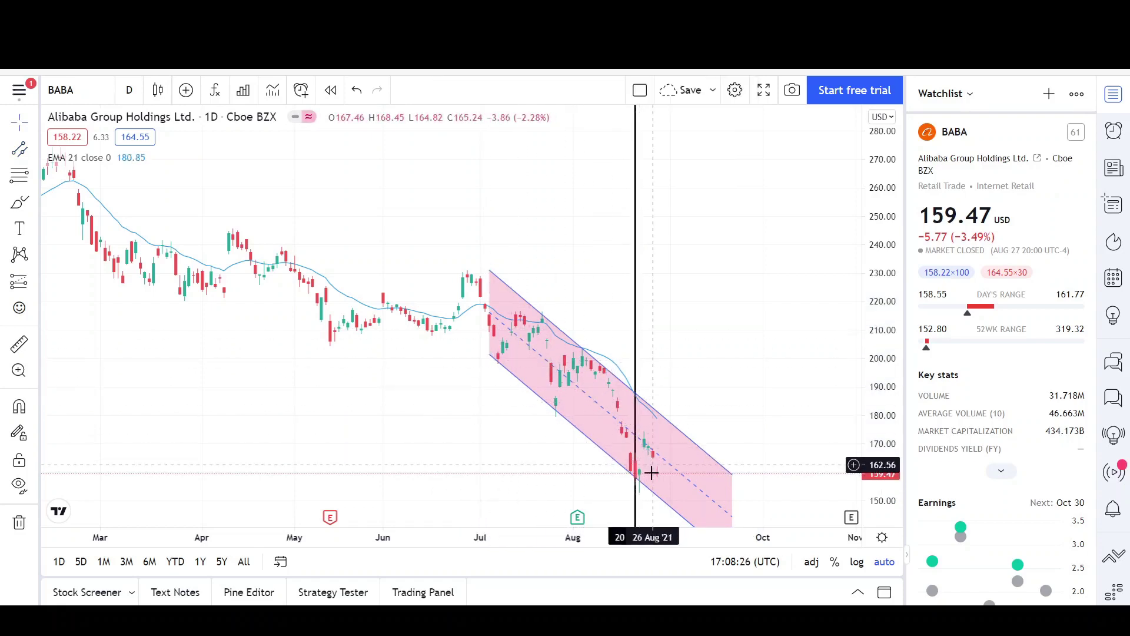
pyautogui.click(660, 505)
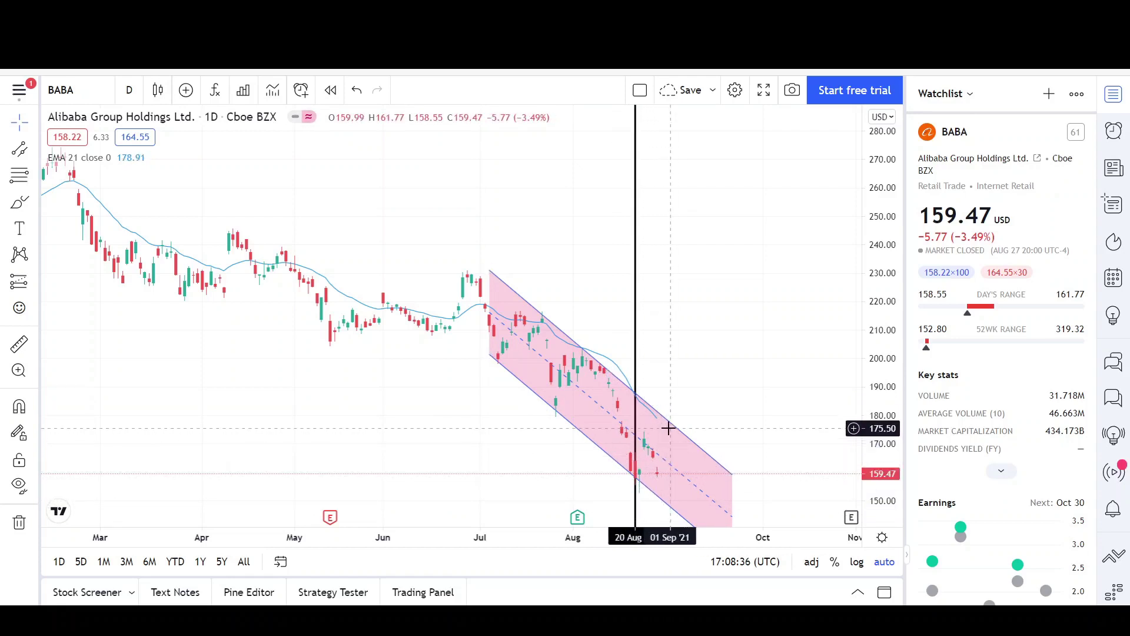
# Brush circles on the lower and upper channel touches and an October arc, then zoom out to late 2020
pyautogui.click(16, 211)
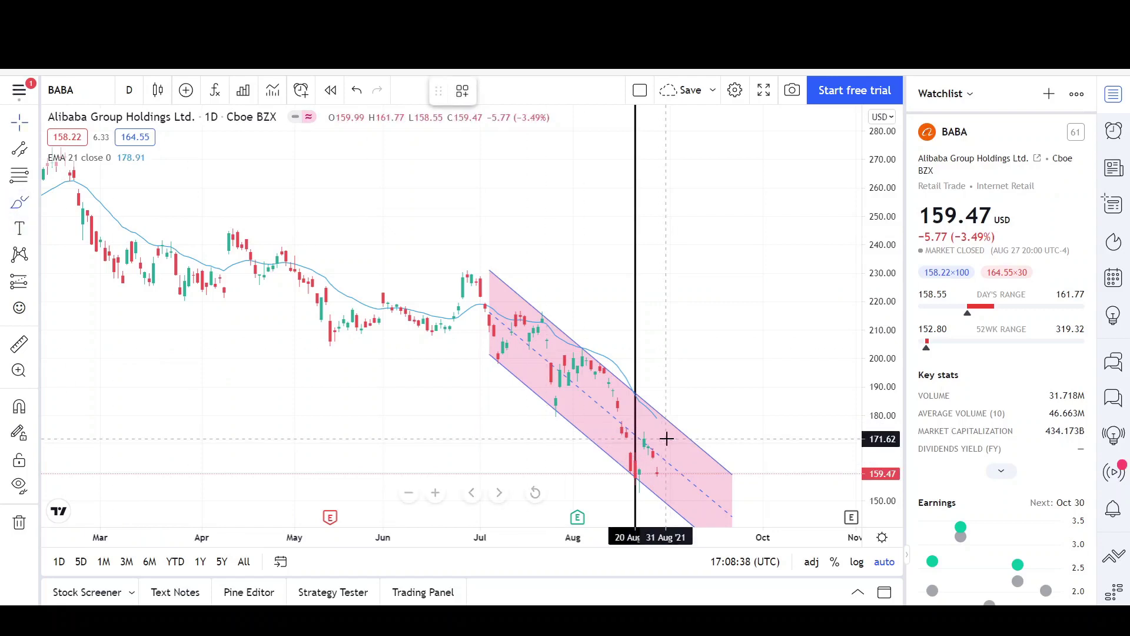
pyautogui.moveTo(639, 471); pyautogui.dragTo(630, 480)
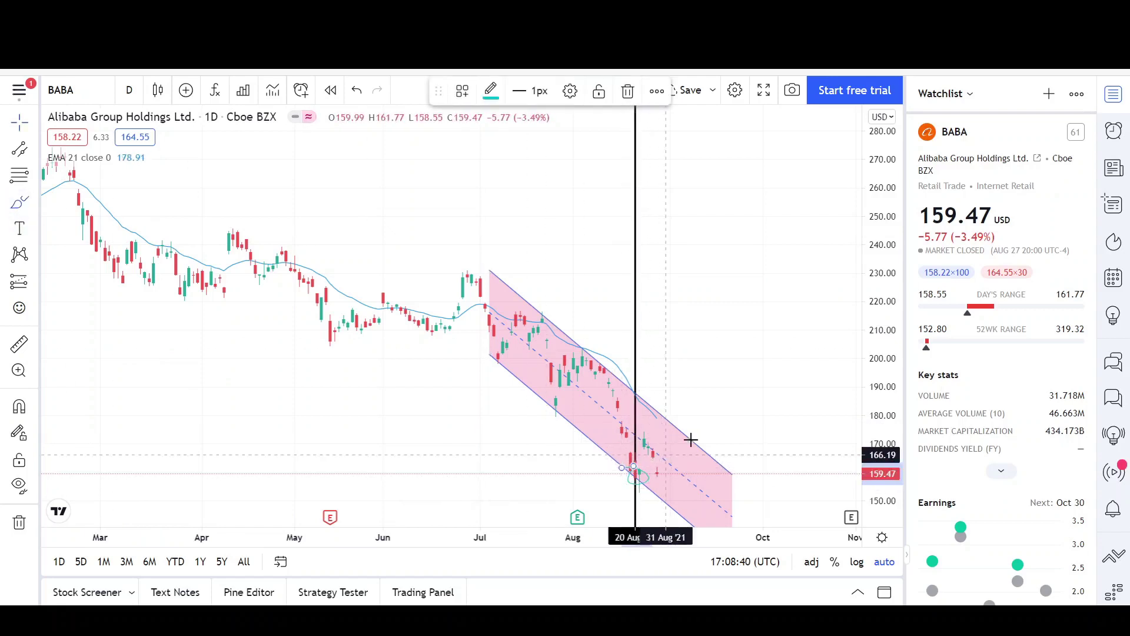
pyautogui.moveTo(674, 424)
pyautogui.mouseDown()
pyautogui.moveTo(669, 438)
pyautogui.moveTo(675, 421)
pyautogui.mouseUp()
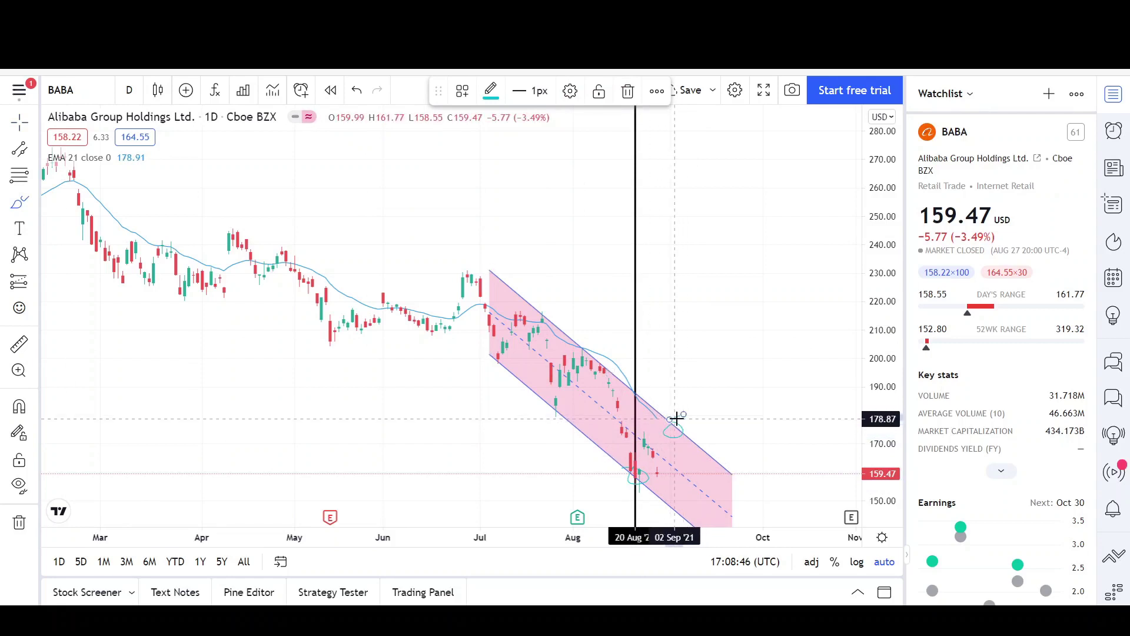
pyautogui.moveTo(677, 418)
pyautogui.mouseDown()
pyautogui.moveTo(757, 442)
pyautogui.moveTo(763, 496)
pyautogui.mouseUp()
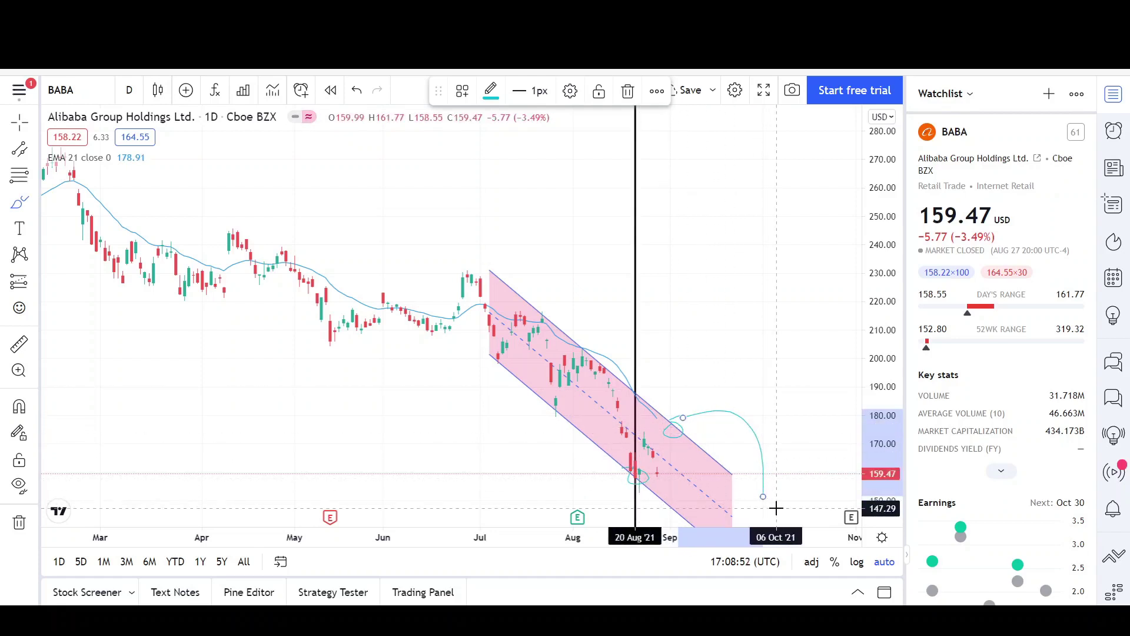
pyautogui.moveTo(427, 539); pyautogui.dragTo(294, 540)
# Draw a wide channel from the late-October 2020 peak to October 2021, width set at the December 2020 low
pyautogui.click(228, 184)
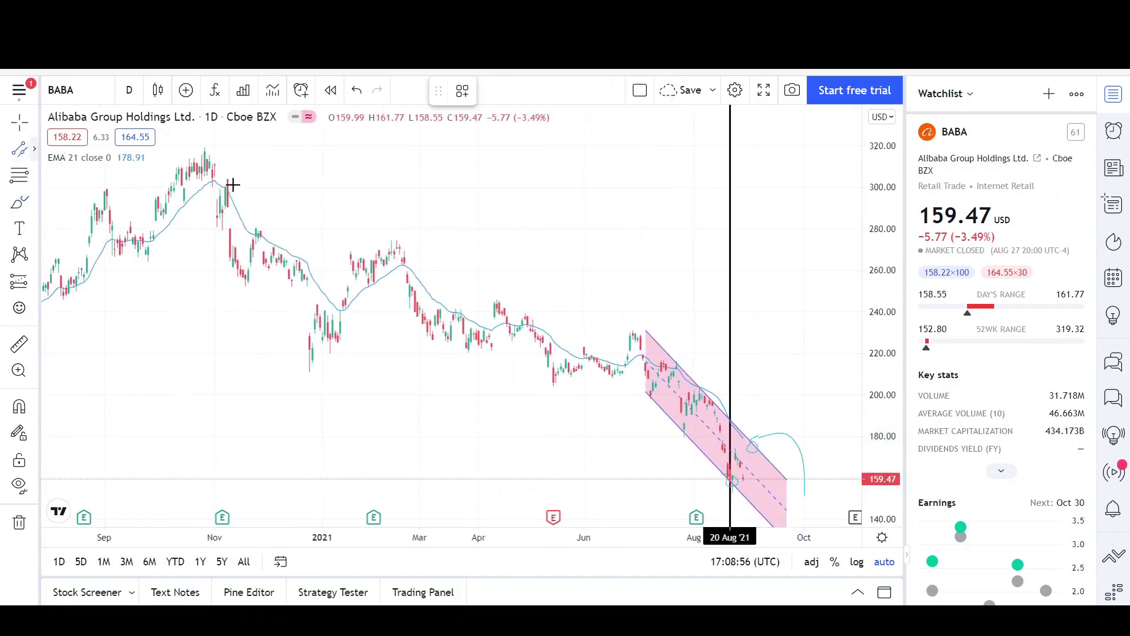
pyautogui.click(208, 171)
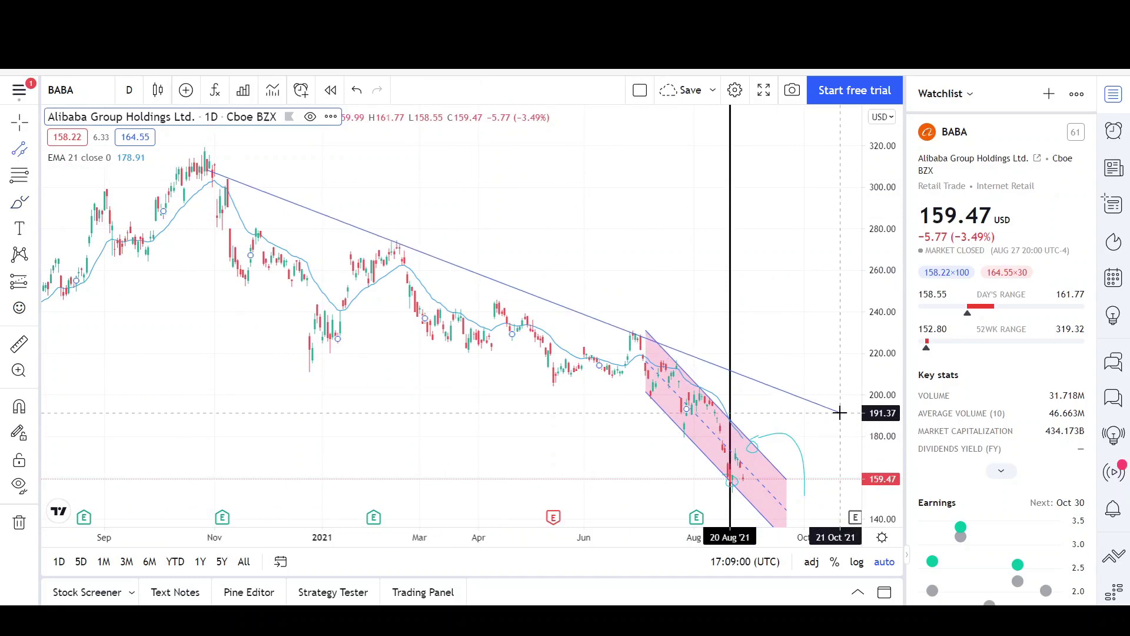
pyautogui.click(840, 412)
pyautogui.click(311, 372)
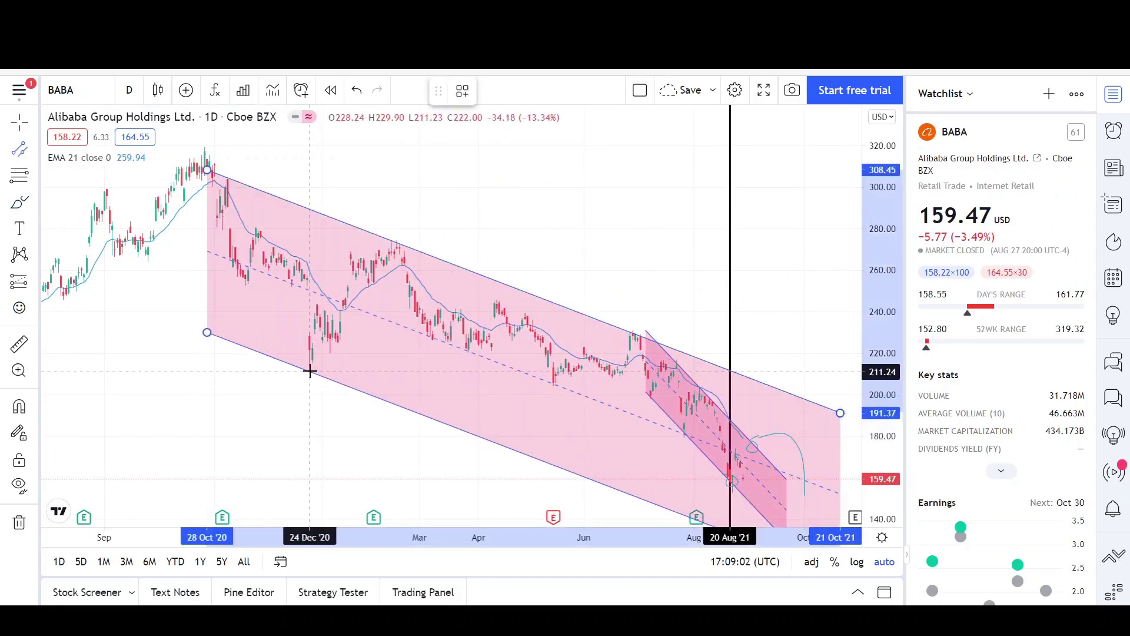
pyautogui.click(466, 203)
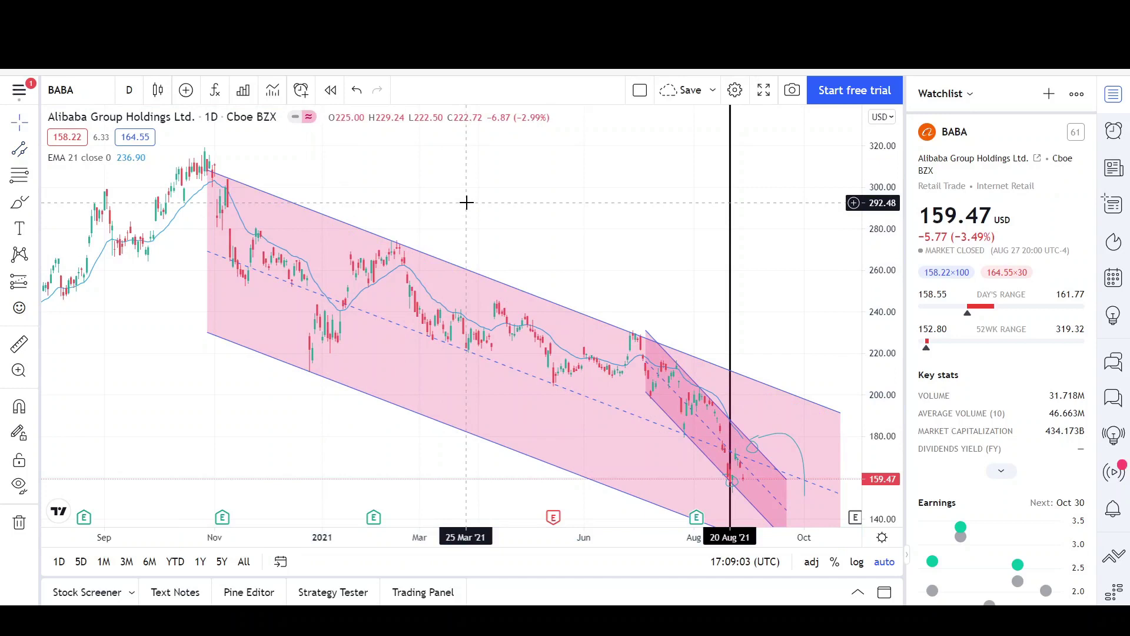
# Fill the wide channel's background with yellow and shift the chart to show through 2022
pyautogui.click(480, 274)
pyautogui.click(520, 91)
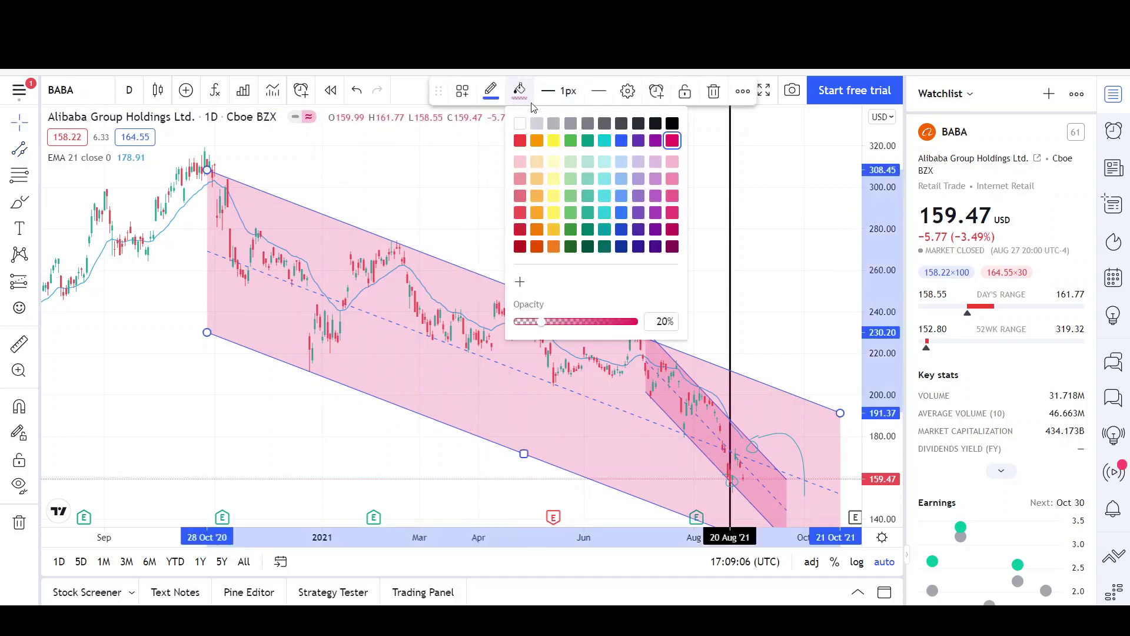
pyautogui.click(553, 141)
pyautogui.moveTo(595, 222); pyautogui.dragTo(471, 224)
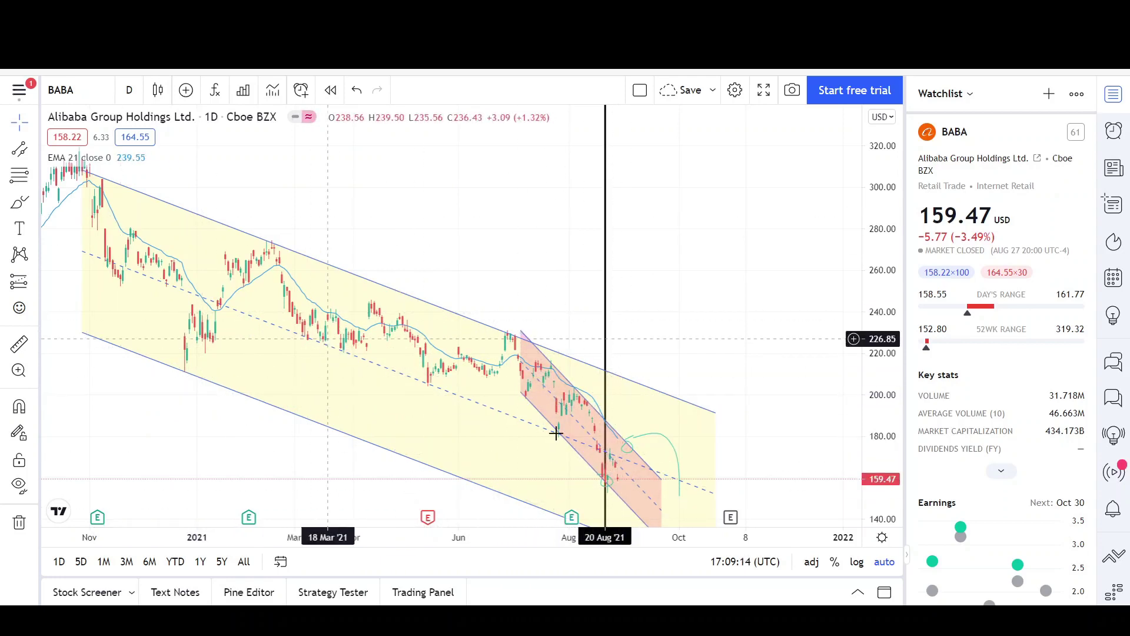
# Fit the price scale to the yellow channel and brush teal projection strokes around the latest candles
pyautogui.click(625, 442)
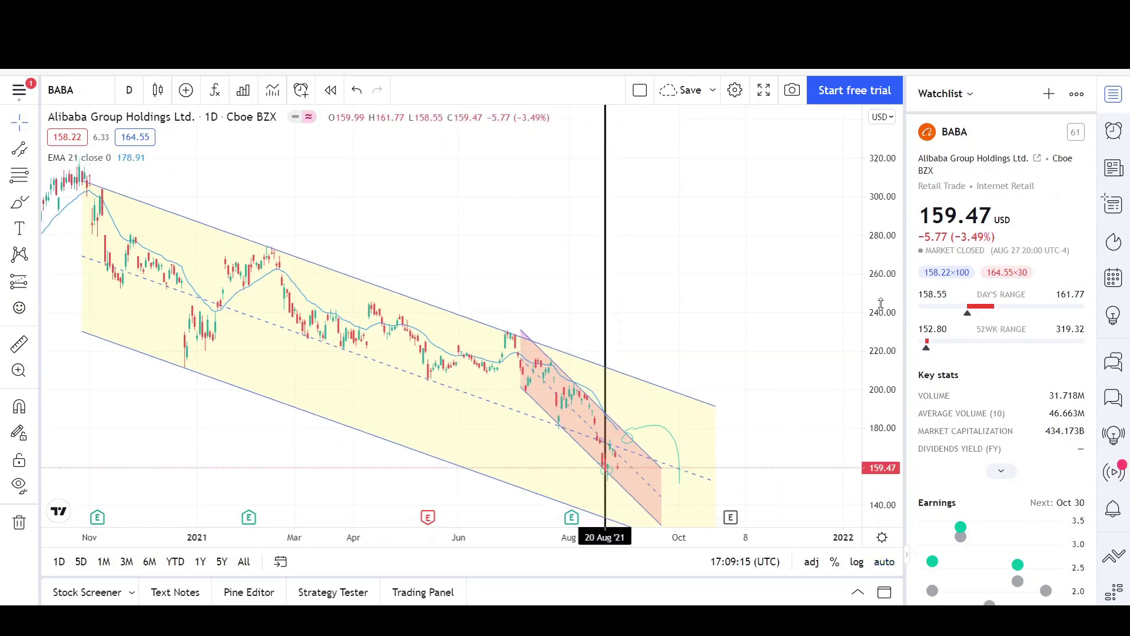
pyautogui.click(612, 447)
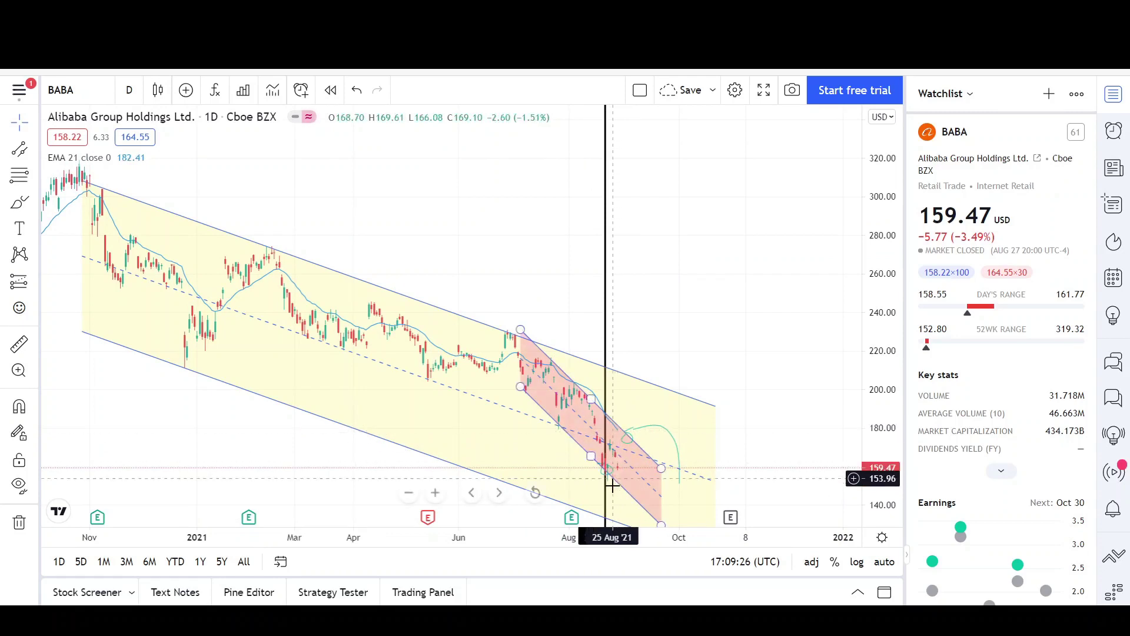
pyautogui.moveTo(870, 306); pyautogui.dragTo(881, 376)
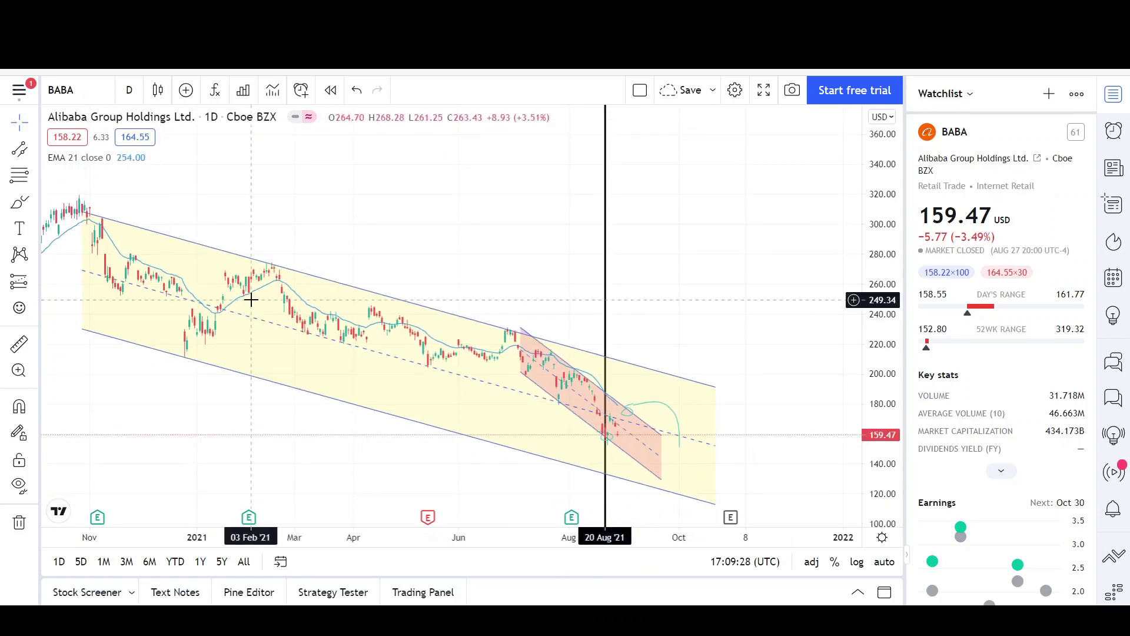
pyautogui.click(19, 202)
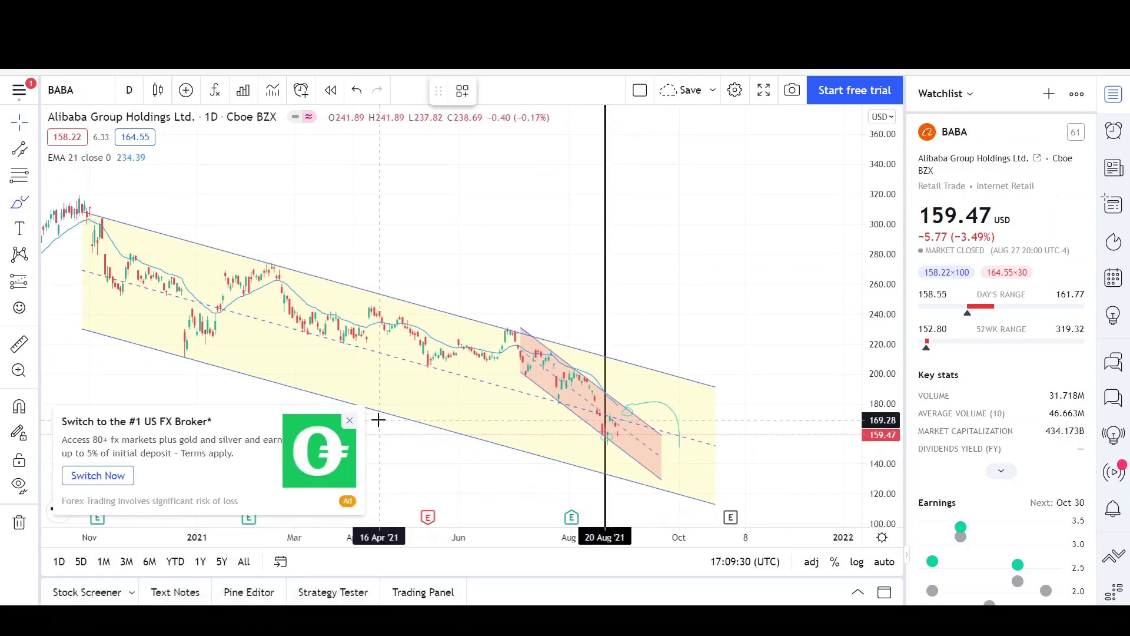
pyautogui.click(349, 421)
pyautogui.moveTo(628, 466)
pyautogui.mouseDown()
pyautogui.moveTo(616, 487)
pyautogui.moveTo(653, 469)
pyautogui.moveTo(624, 470)
pyautogui.mouseUp()
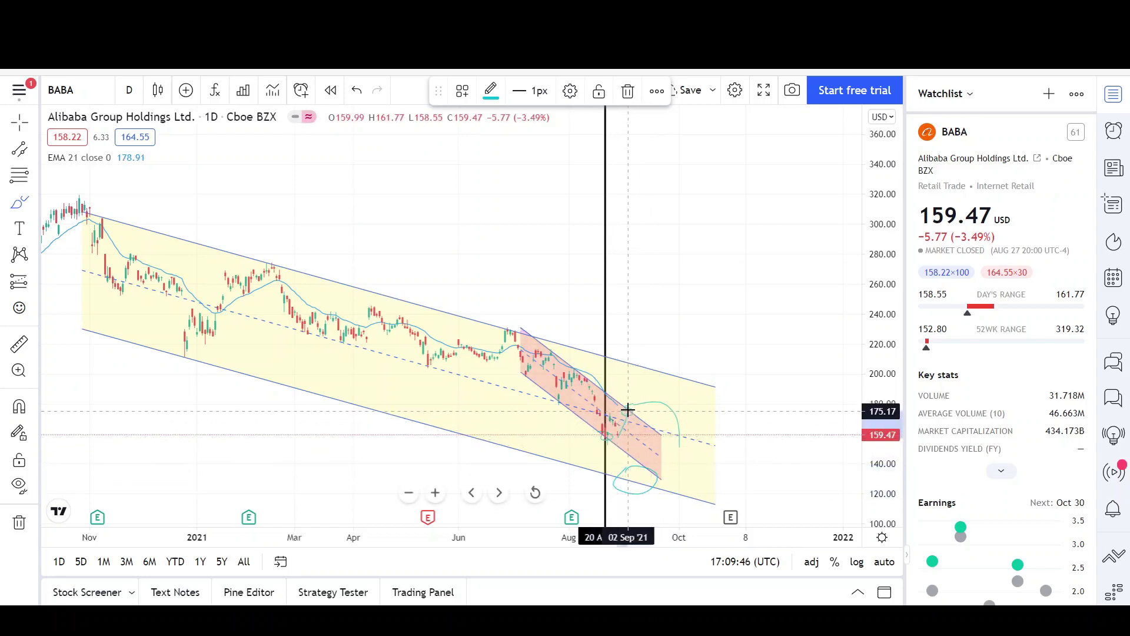
pyautogui.moveTo(633, 409)
pyautogui.mouseDown()
pyautogui.moveTo(664, 416)
pyautogui.moveTo(681, 445)
pyautogui.mouseUp()
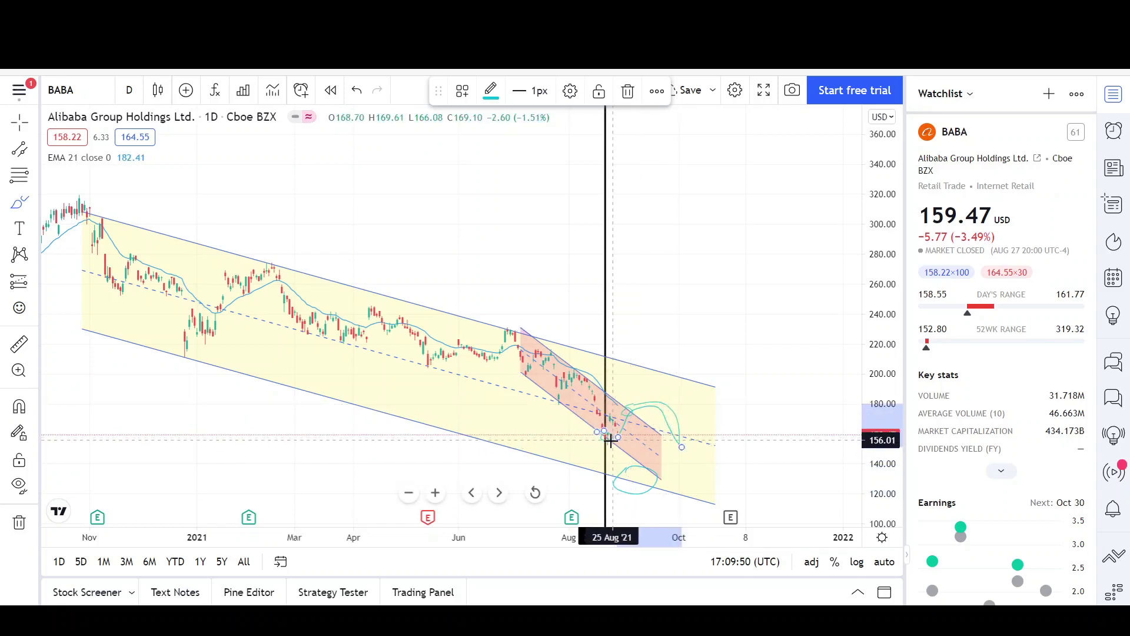
pyautogui.moveTo(663, 386)
pyautogui.mouseDown()
pyautogui.moveTo(689, 365)
pyautogui.moveTo(719, 371)
pyautogui.moveTo(749, 448)
pyautogui.mouseUp()
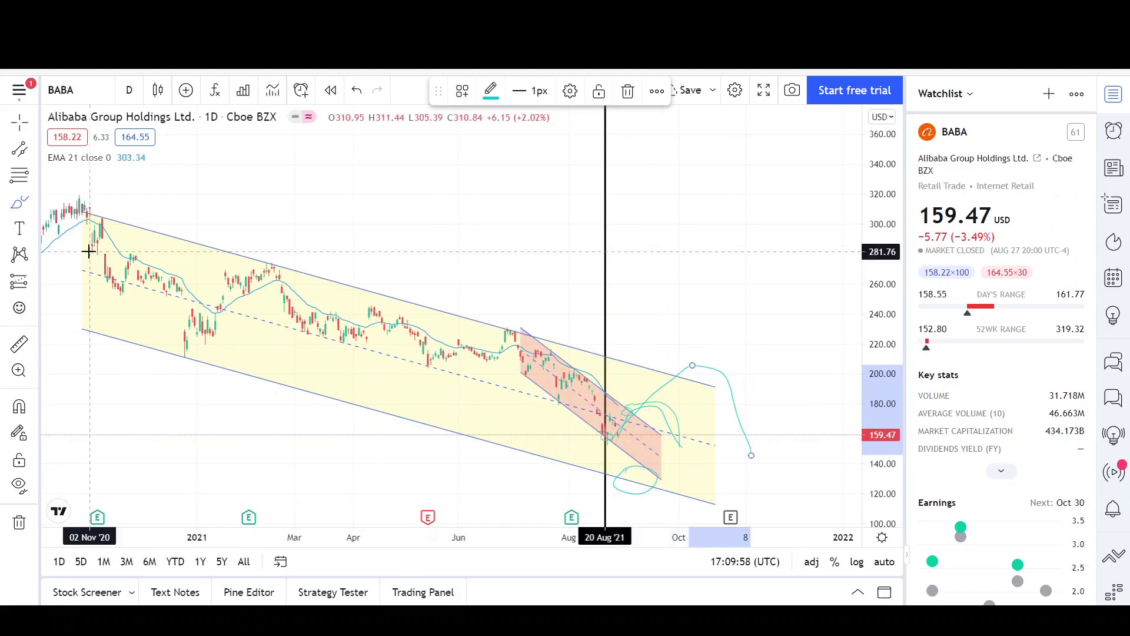
# Draw a black arrow from the early-August high down the pink channel toward about 152
pyautogui.click(35, 150)
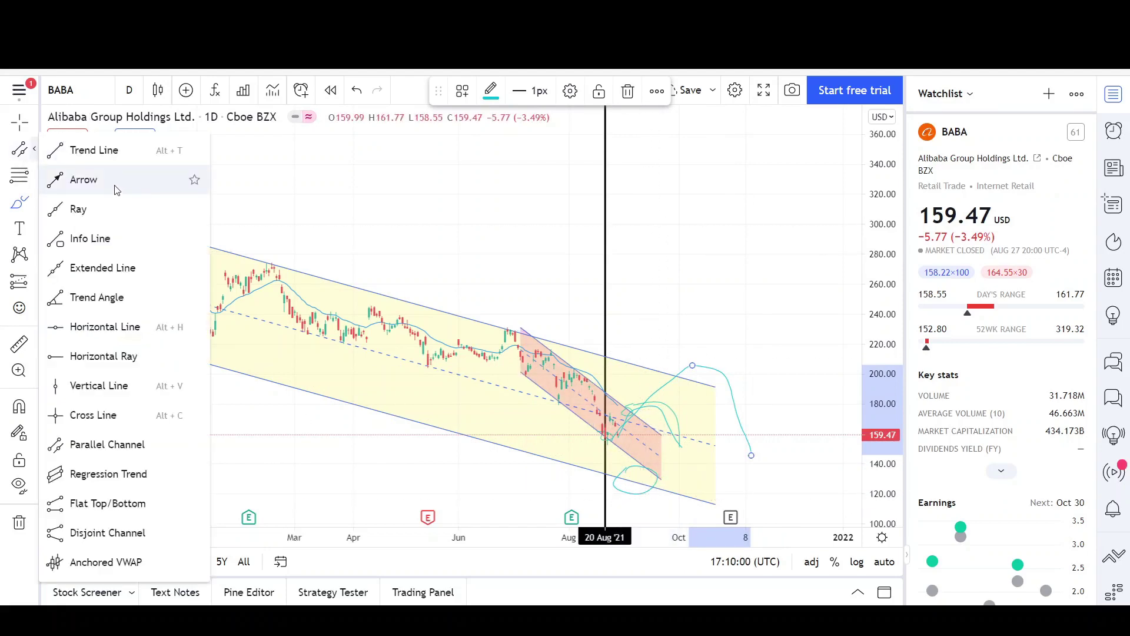
pyautogui.click(116, 187)
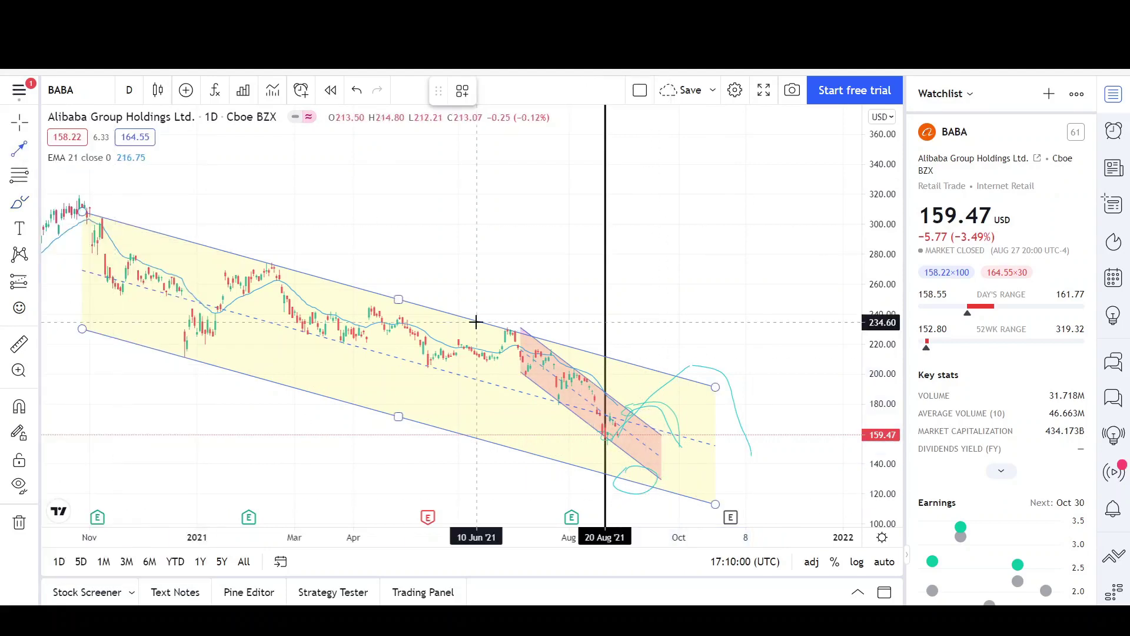
pyautogui.click(508, 329)
pyautogui.click(562, 407)
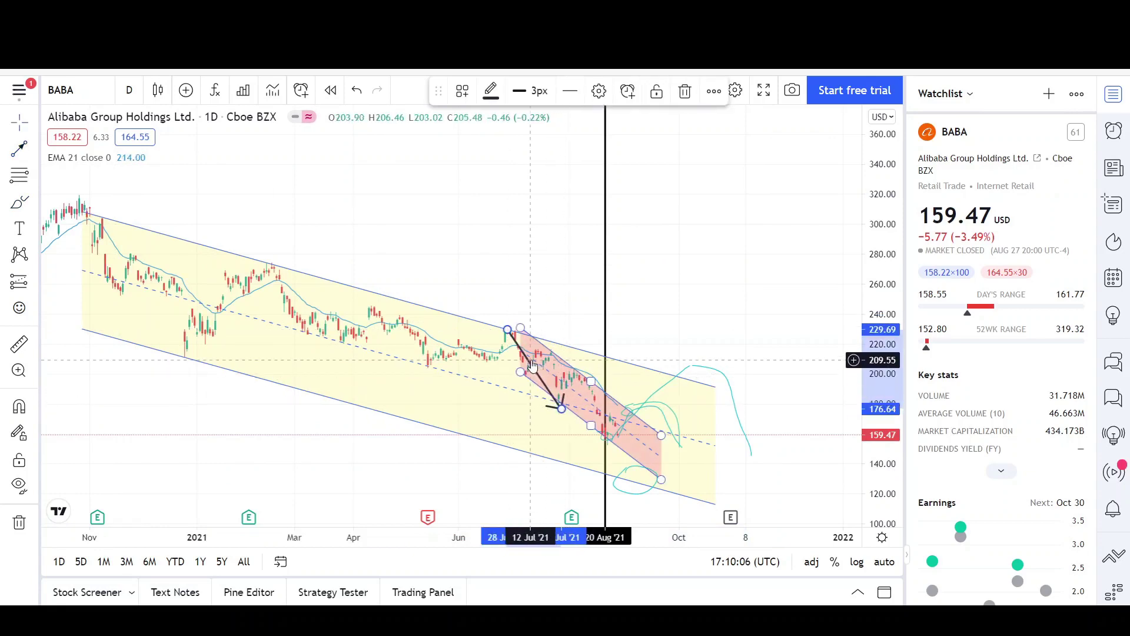
pyautogui.moveTo(532, 368); pyautogui.dragTo(598, 405)
pyautogui.scroll(4, 542, 494)
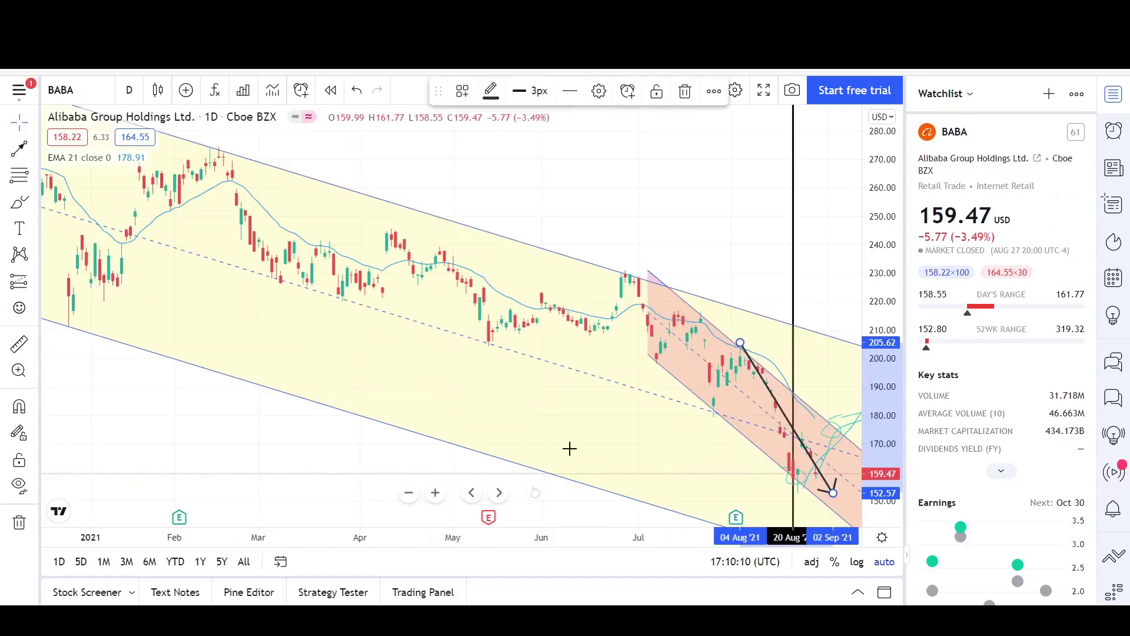
pyautogui.moveTo(744, 218); pyautogui.dragTo(471, 212)
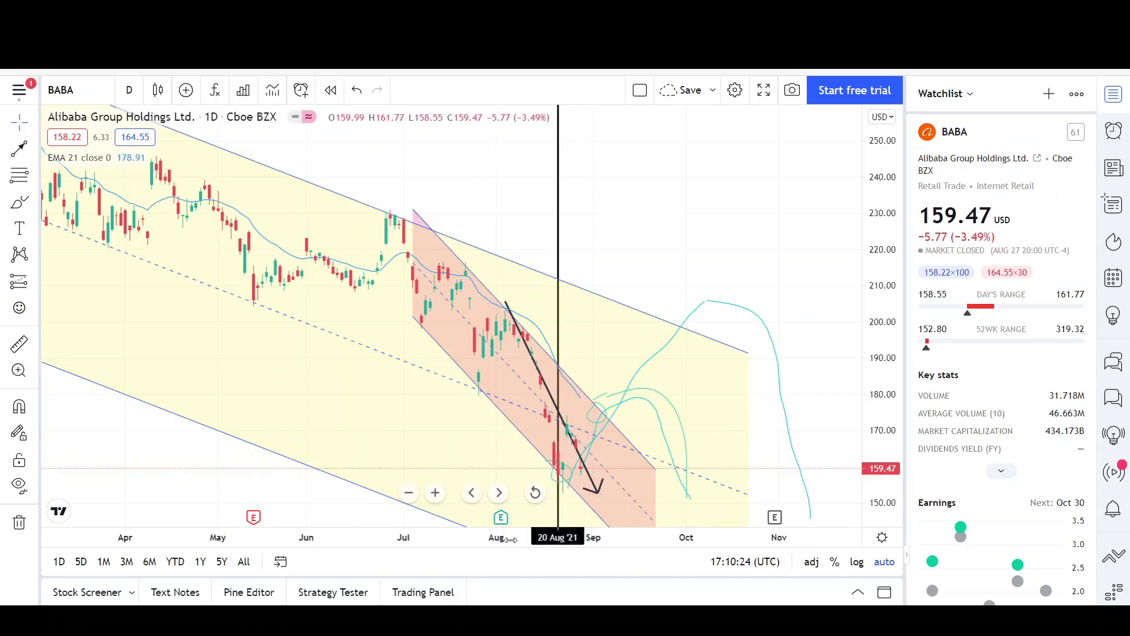
# Zoom out and pan so the whole yellow parallel channel is in view
pyautogui.scroll(-5, 505, 540)
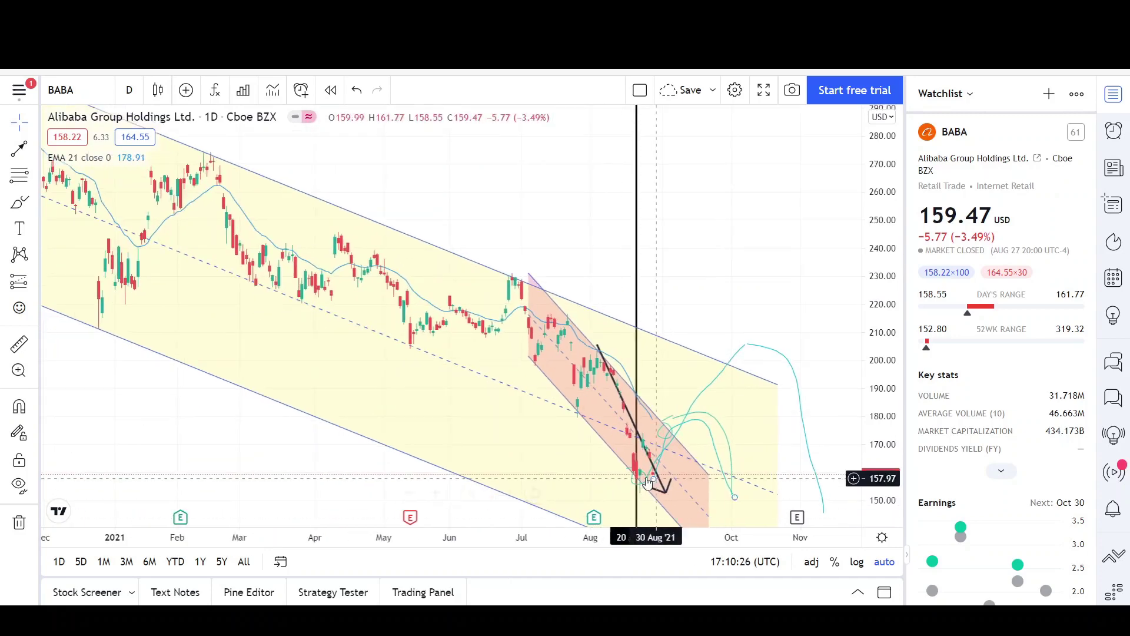
pyautogui.scroll(-5, 547, 530)
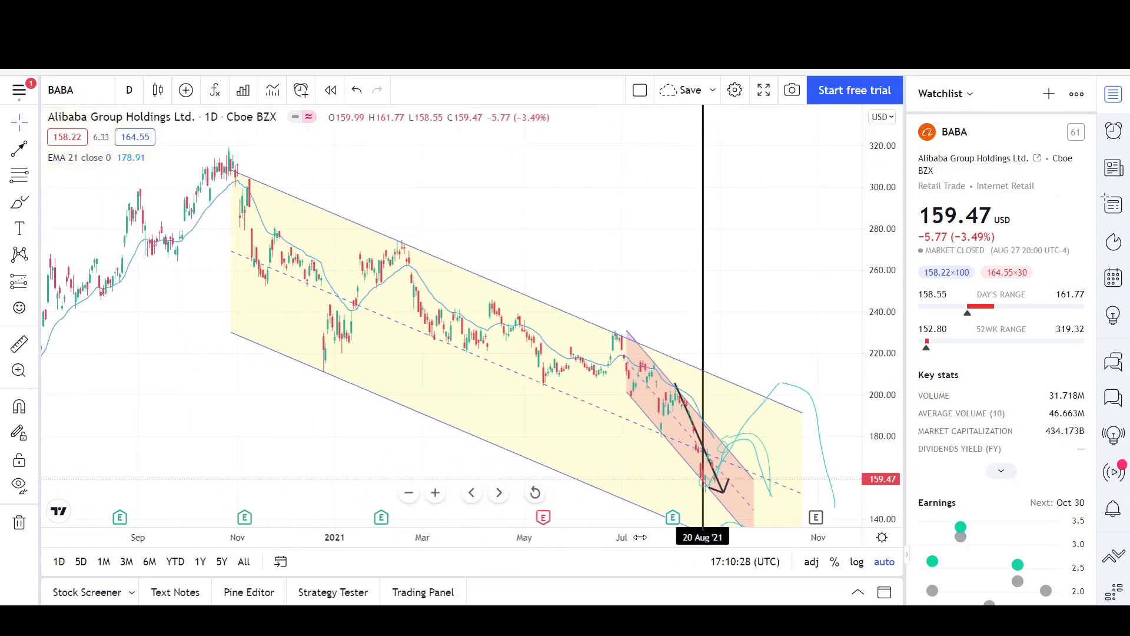
pyautogui.moveTo(757, 313); pyautogui.dragTo(600, 281)
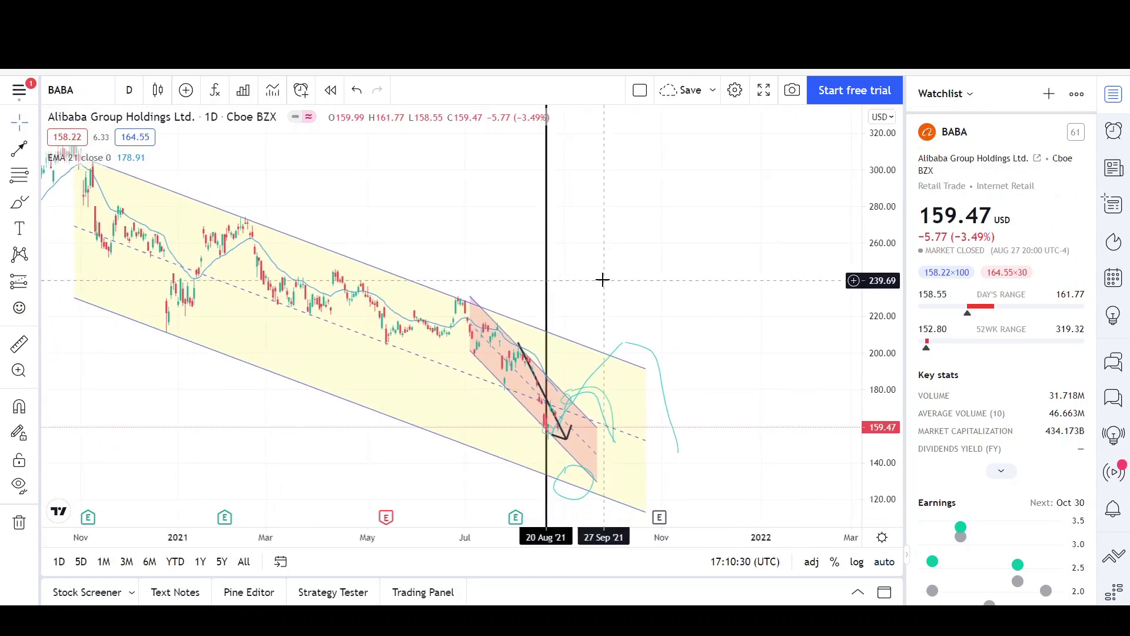
pyautogui.click(575, 344)
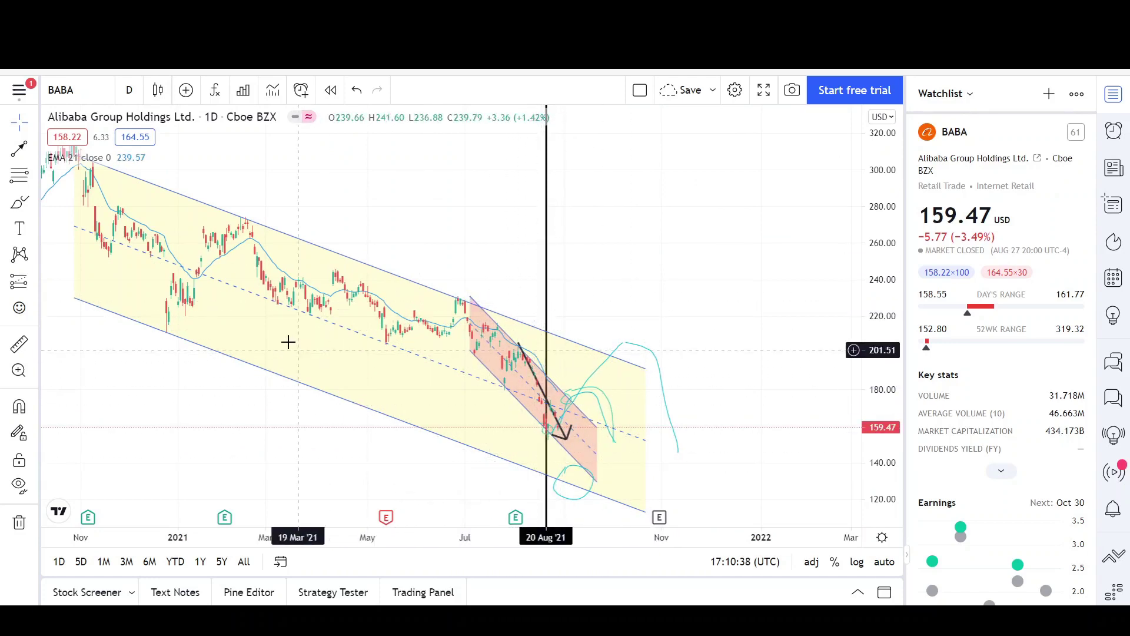
pyautogui.moveTo(494, 215); pyautogui.dragTo(570, 225)
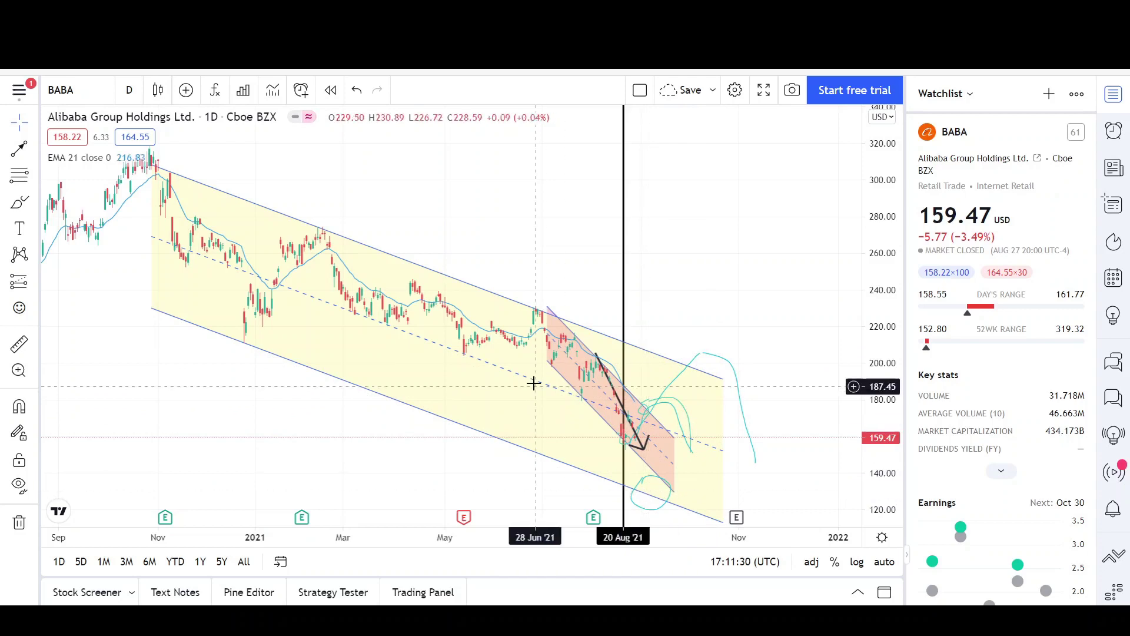
# Switch the BABA chart to the 1W weekly interval
pyautogui.write('1W')
pyautogui.press('Return')
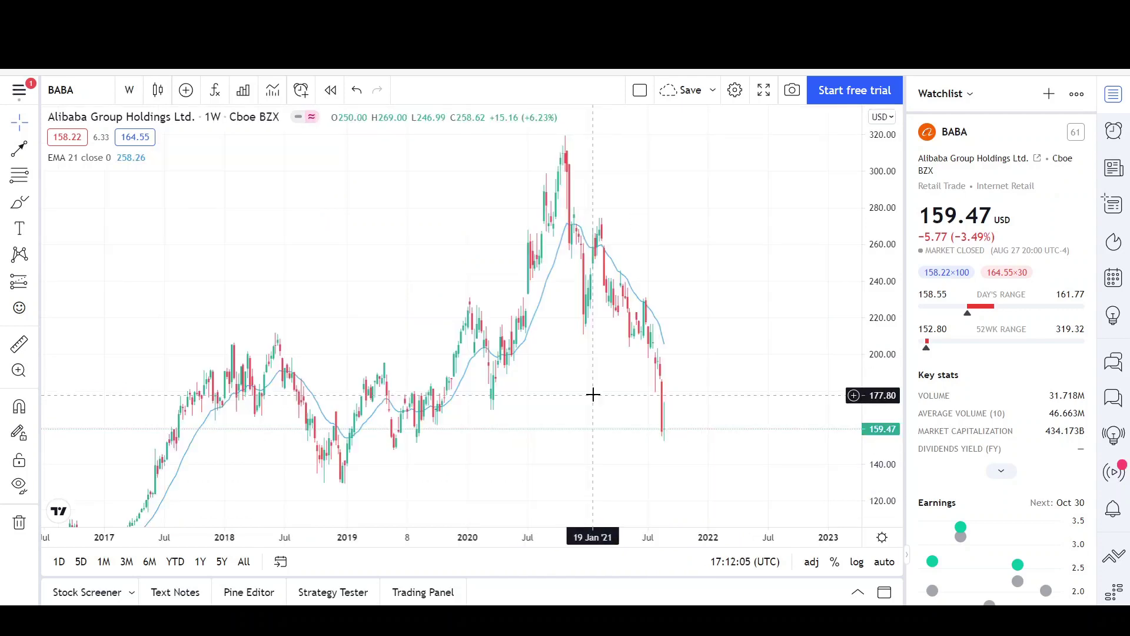
pyautogui.click(35, 154)
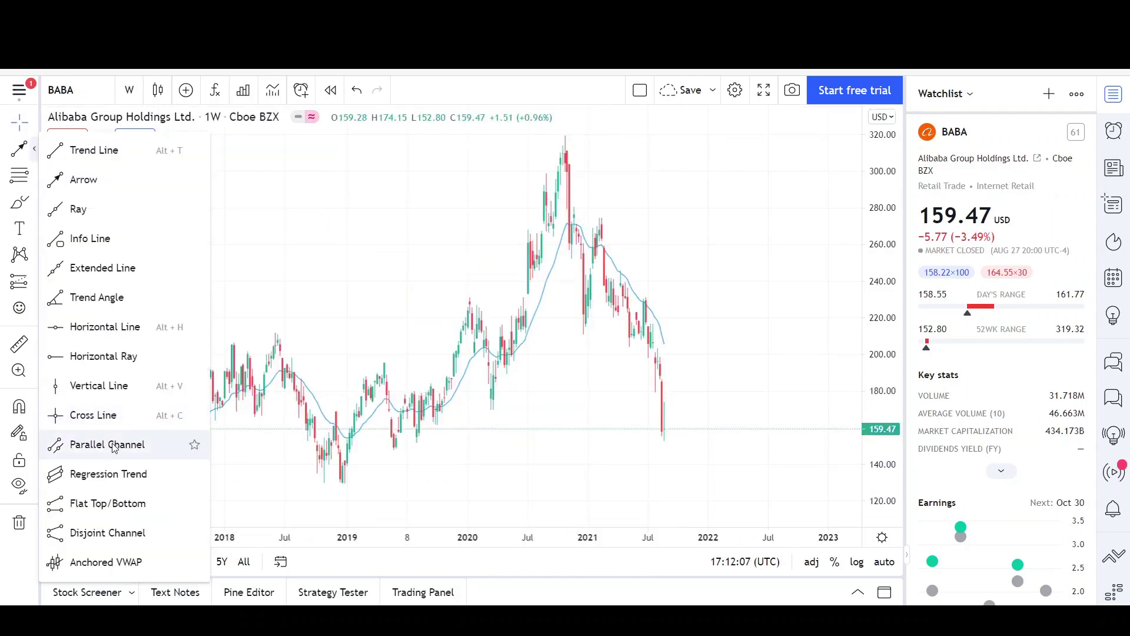
pyautogui.click(88, 445)
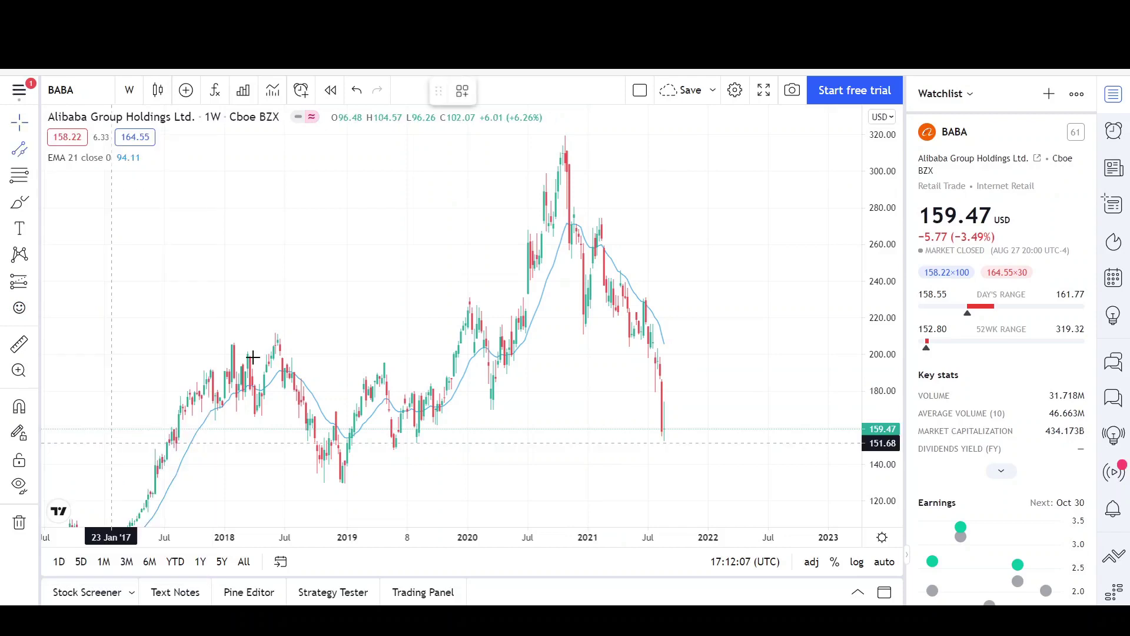
# Draw a weekly descending channel from the late-September 2020 high near 324 to mid-February 2022
pyautogui.click(565, 136)
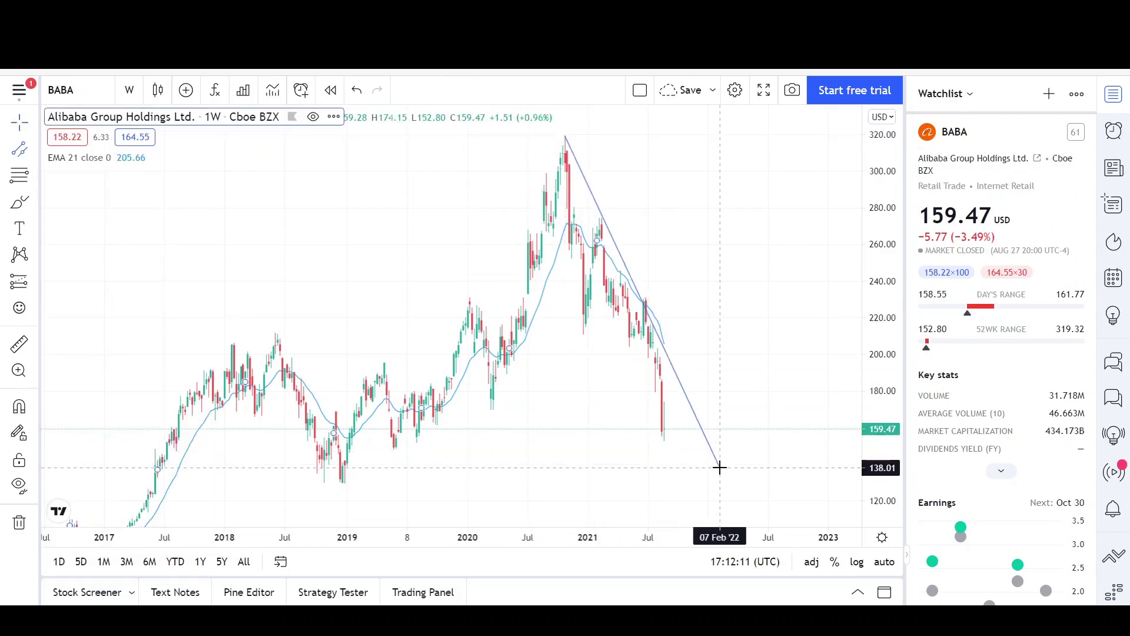
pyautogui.click(719, 467)
pyautogui.click(609, 377)
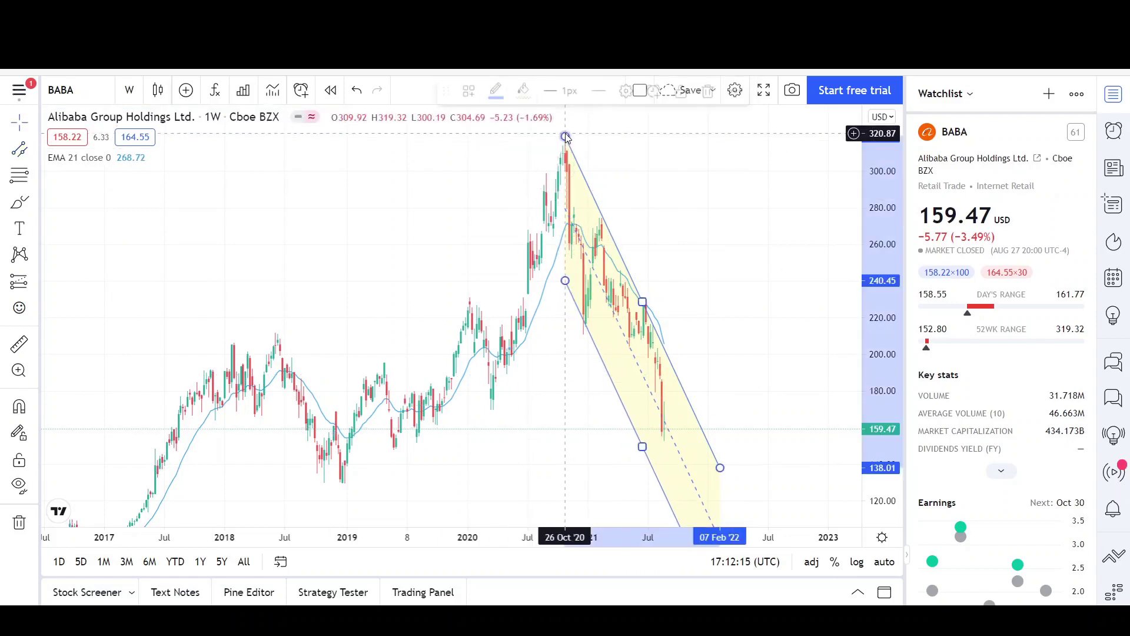
pyautogui.click(691, 280)
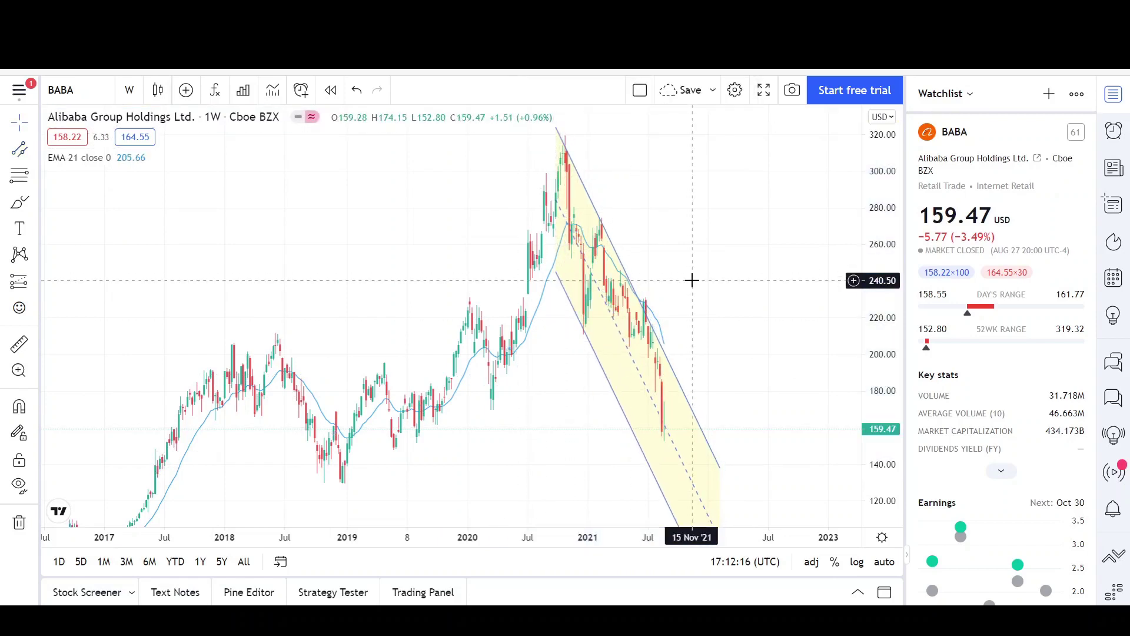
pyautogui.click(725, 460)
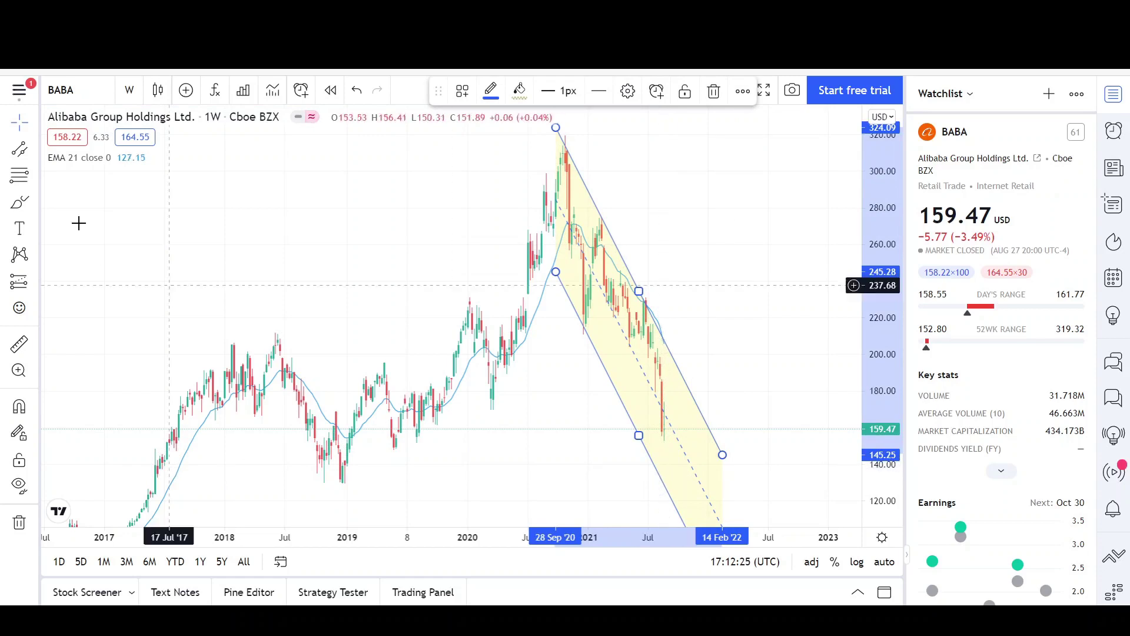
pyautogui.click(34, 149)
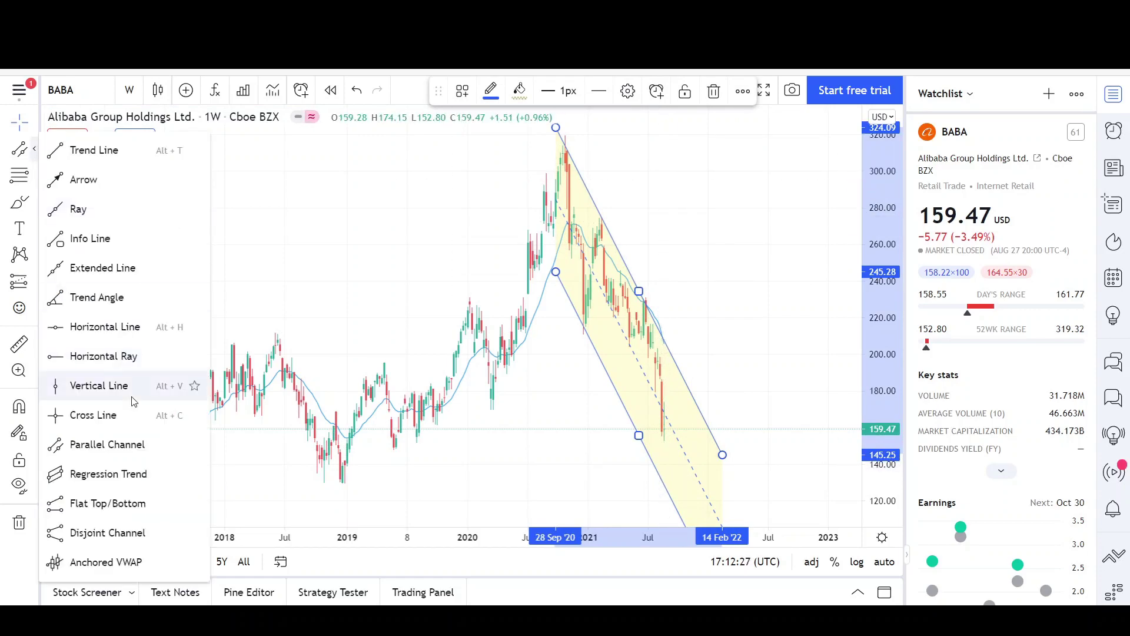
# Place horizontal lines at 129.57 support and 205.13 resistance, closing the ad popups
pyautogui.click(125, 327)
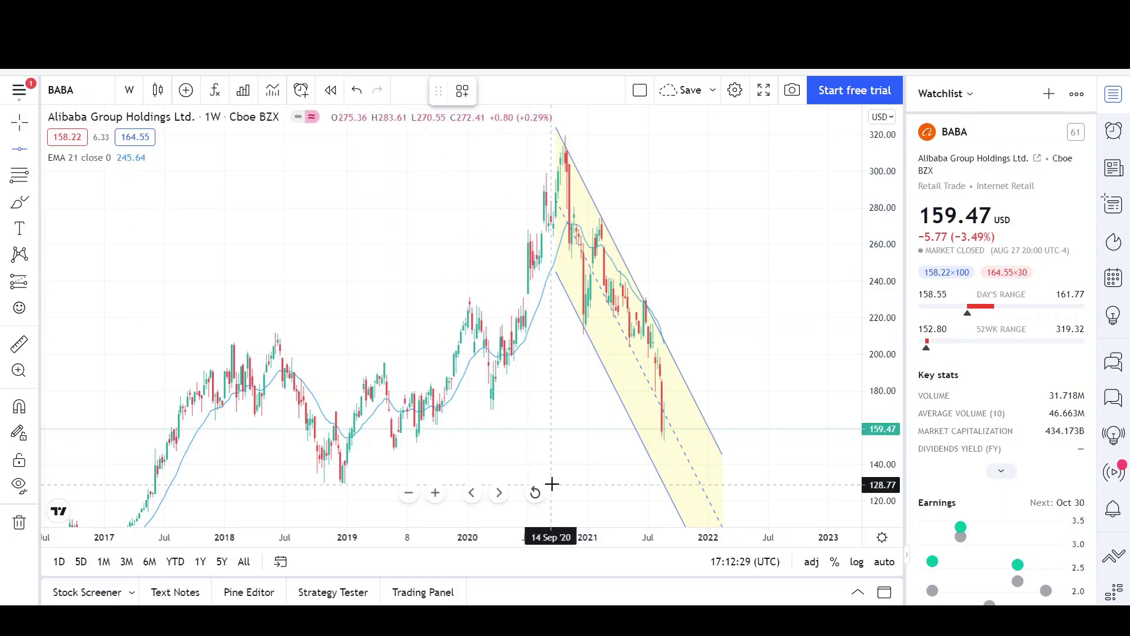
pyautogui.click(615, 482)
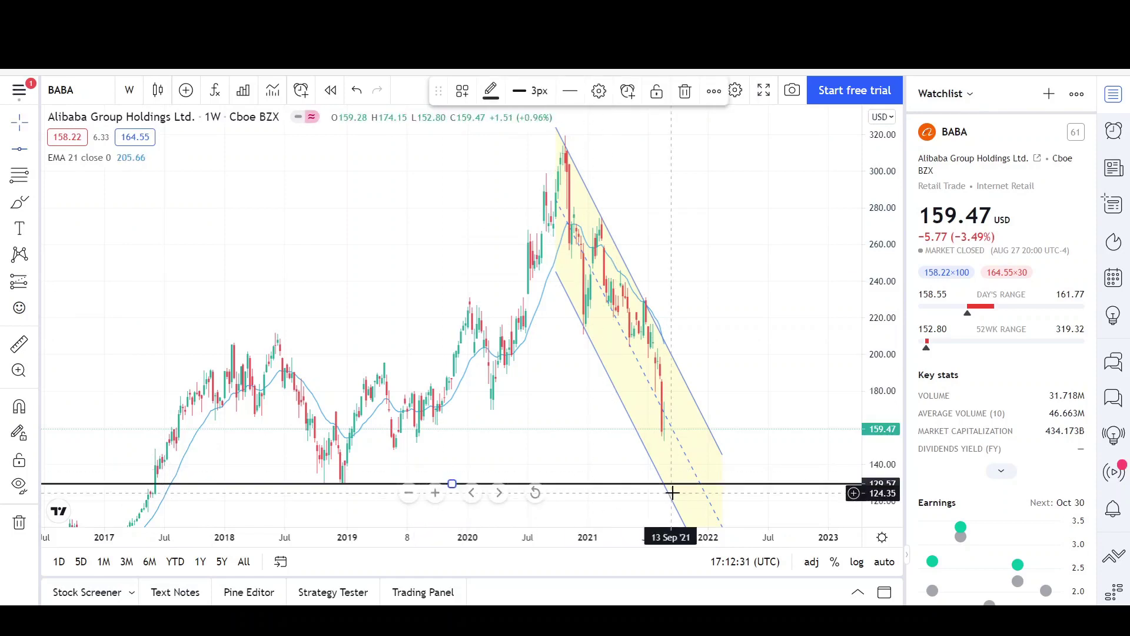
pyautogui.click(349, 420)
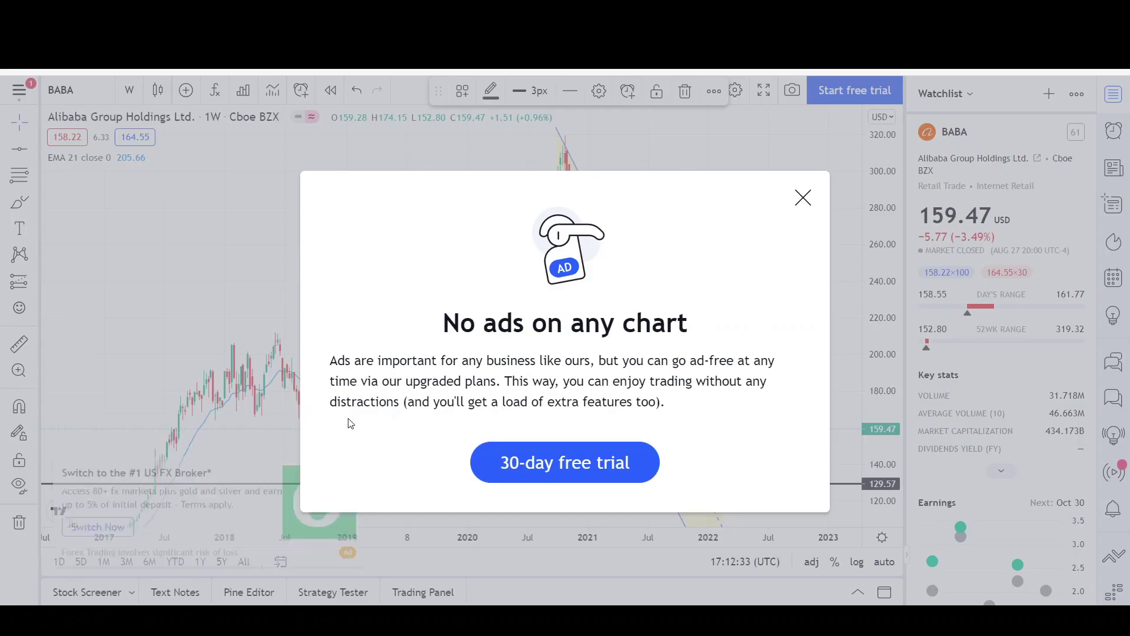
pyautogui.click(815, 201)
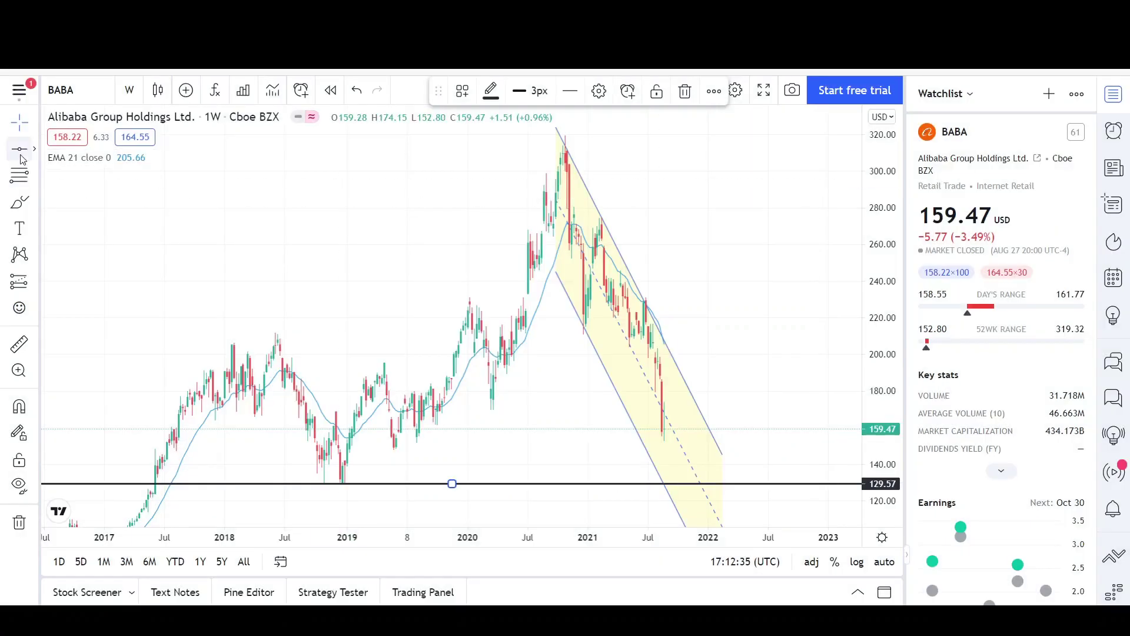
pyautogui.click(446, 310)
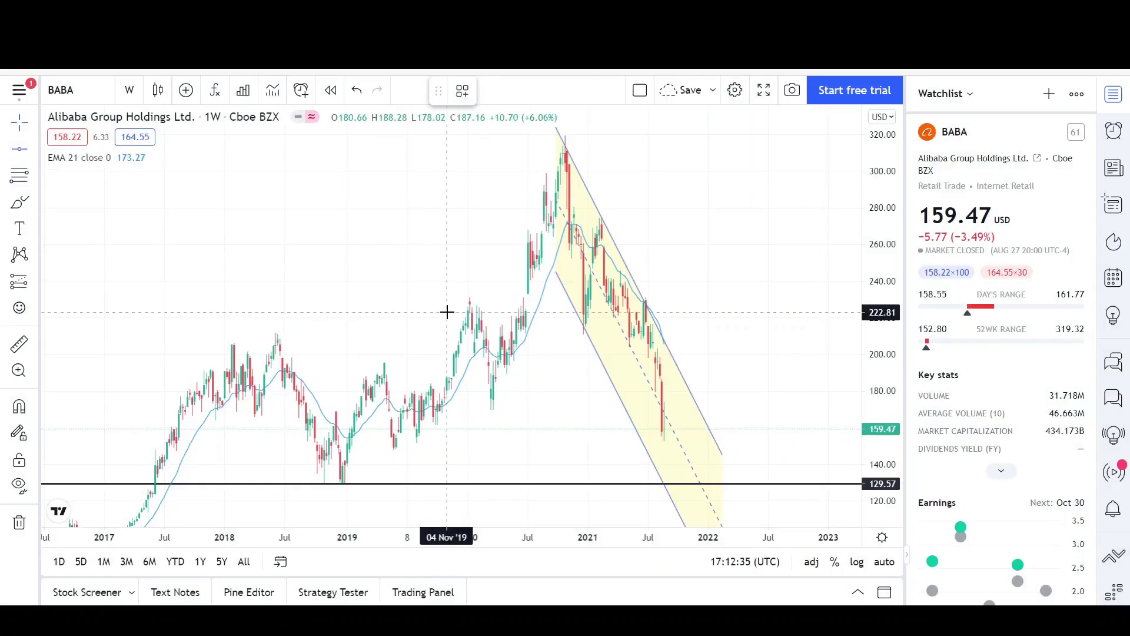
pyautogui.click(454, 345)
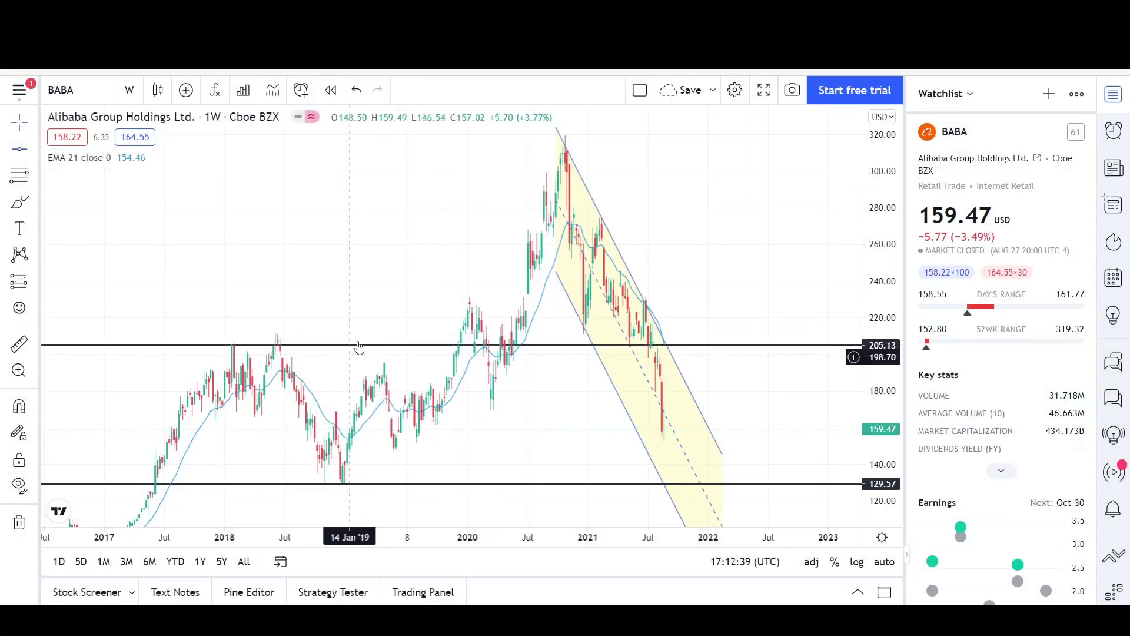
pyautogui.moveTo(760, 245); pyautogui.dragTo(669, 230)
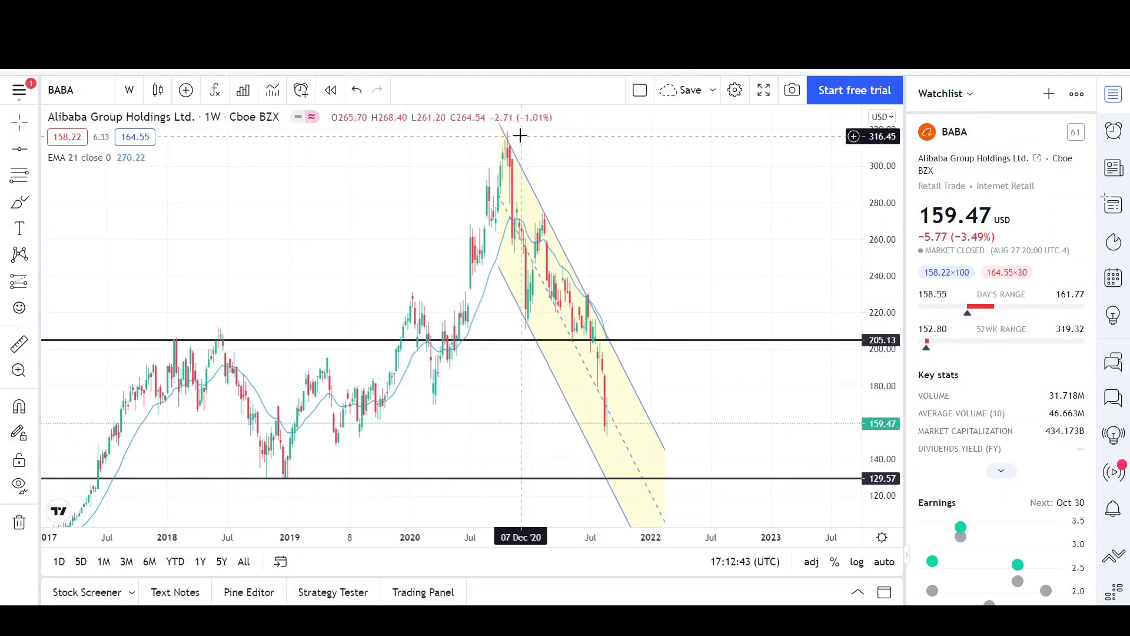
pyautogui.click(617, 436)
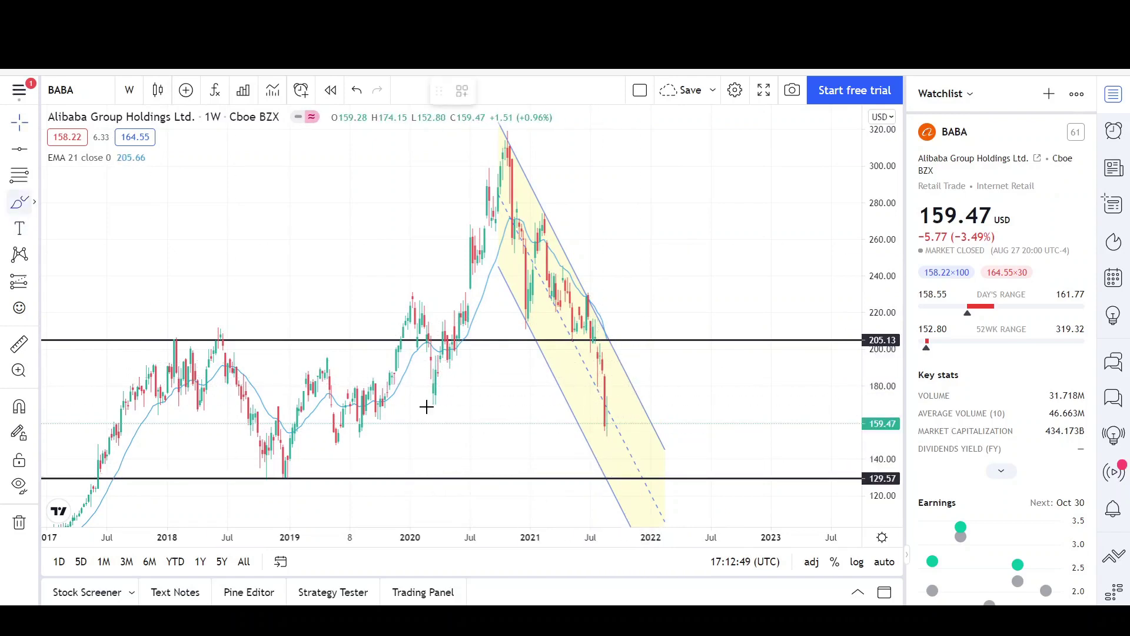
# Brush a loop at the 129.57 low and two curves rising from it to the 205 line
pyautogui.moveTo(609, 461); pyautogui.dragTo(599, 467)
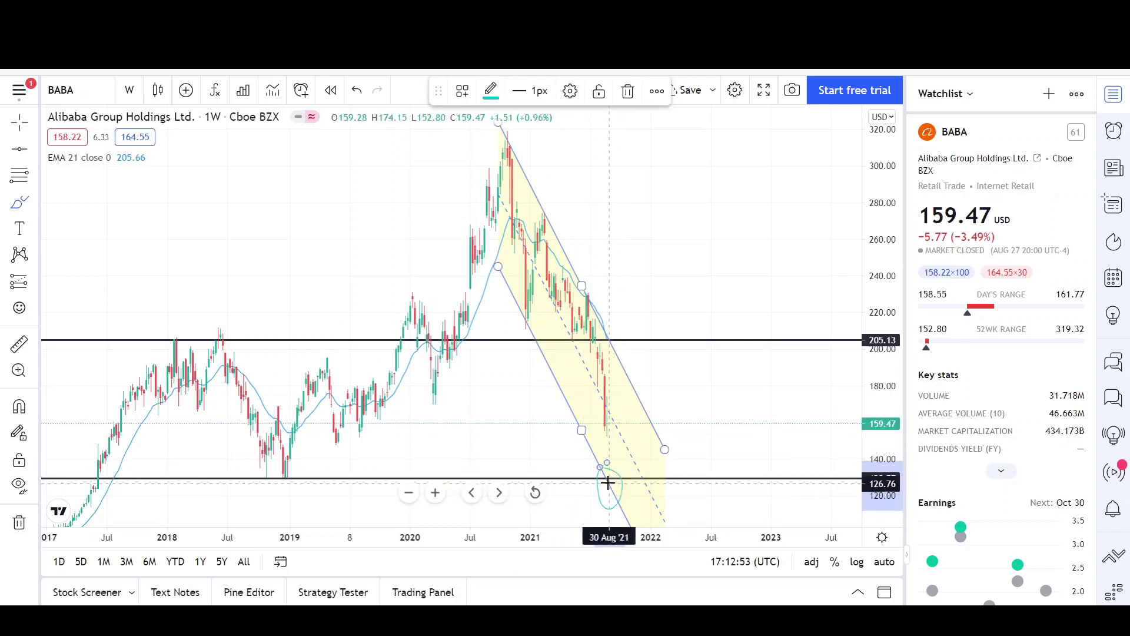
pyautogui.moveTo(607, 483); pyautogui.dragTo(664, 371)
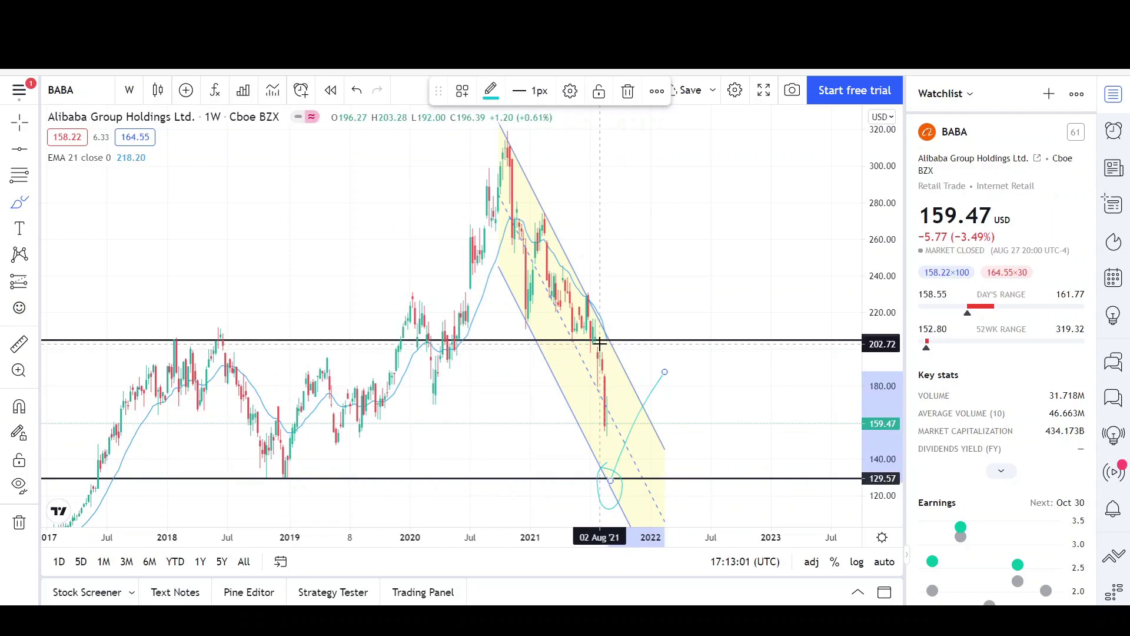
pyautogui.click(607, 420)
pyautogui.click(607, 420)
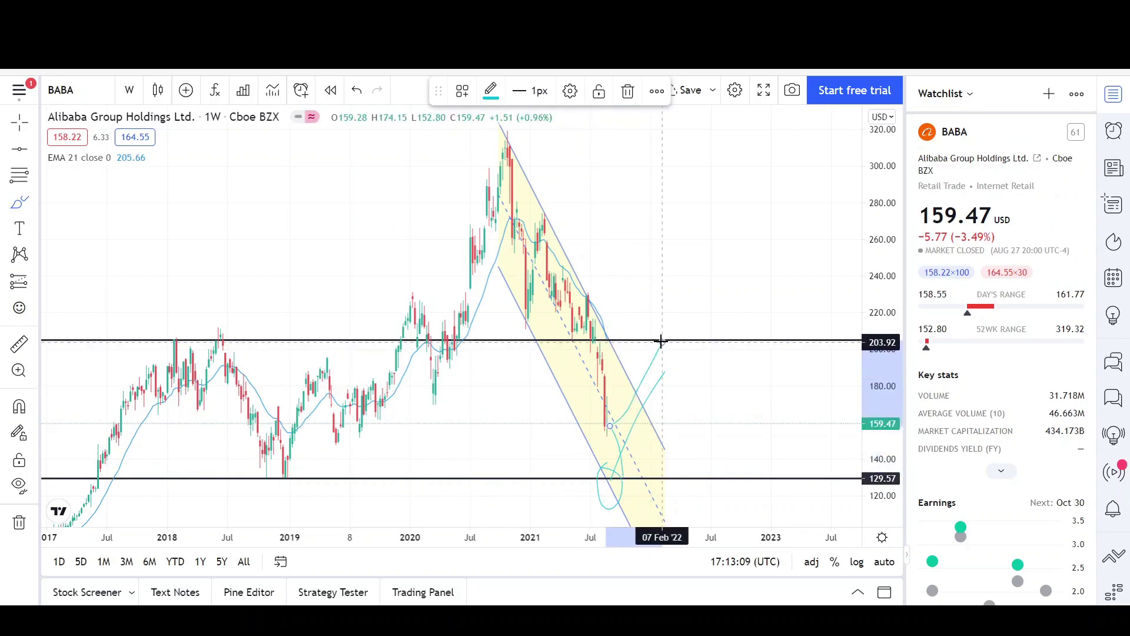
pyautogui.click(661, 342)
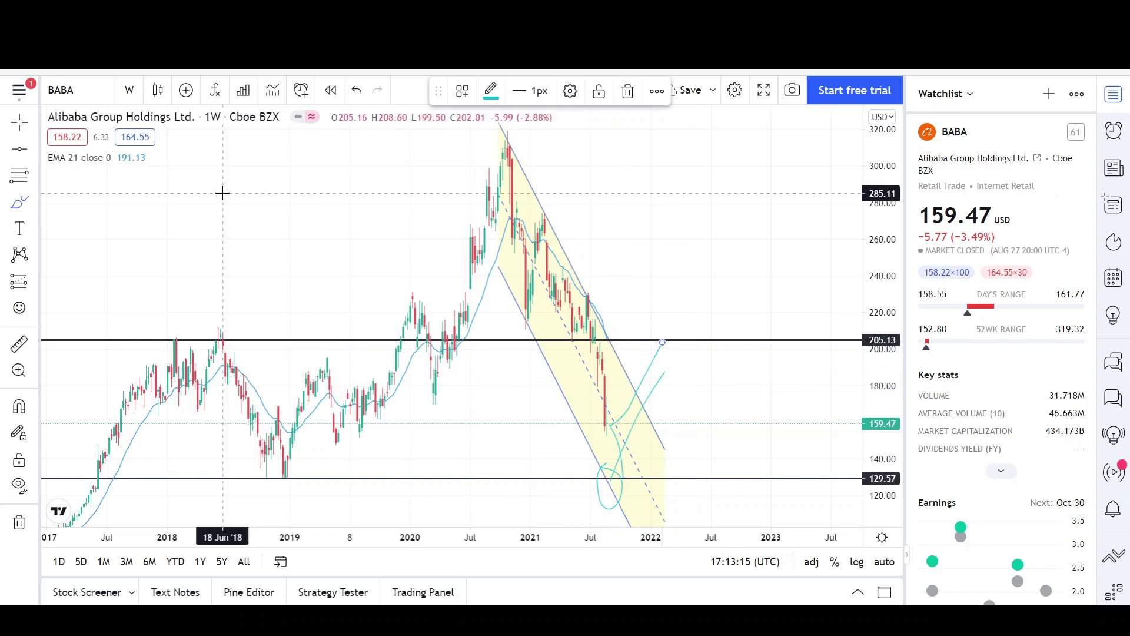
# Sketch a wavy pattern and a V-shaped projection in the upper-left area
pyautogui.moveTo(222, 193)
pyautogui.mouseDown()
pyautogui.moveTo(260, 277)
pyautogui.moveTo(295, 253)
pyautogui.moveTo(307, 273)
pyautogui.moveTo(356, 195)
pyautogui.mouseUp()
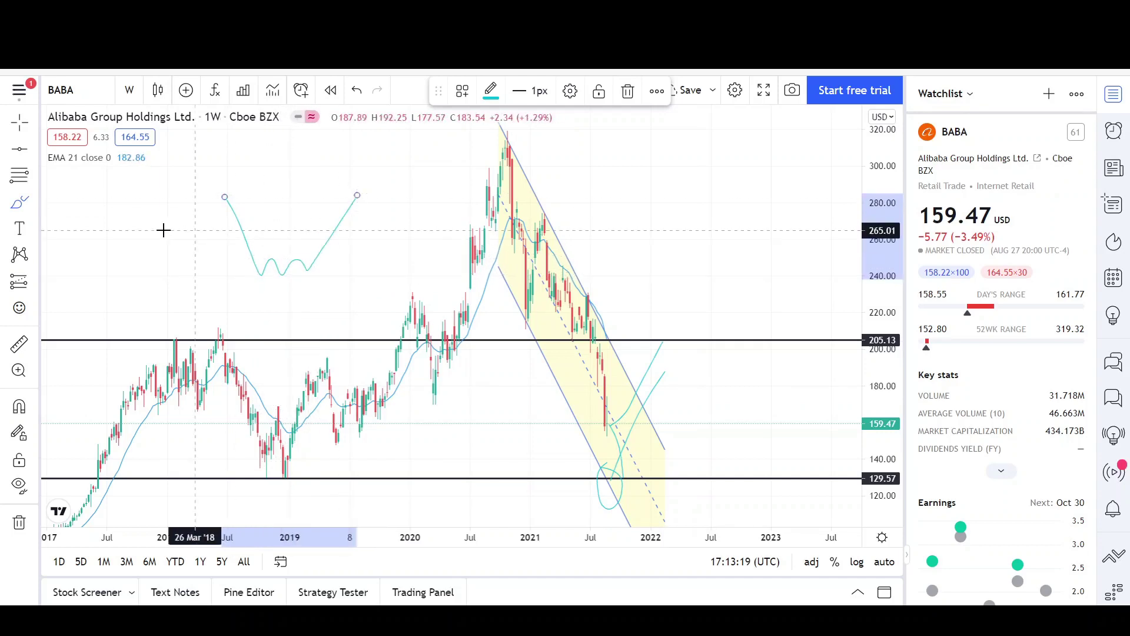
pyautogui.moveTo(118, 205)
pyautogui.mouseDown()
pyautogui.moveTo(168, 302)
pyautogui.moveTo(243, 163)
pyautogui.mouseUp()
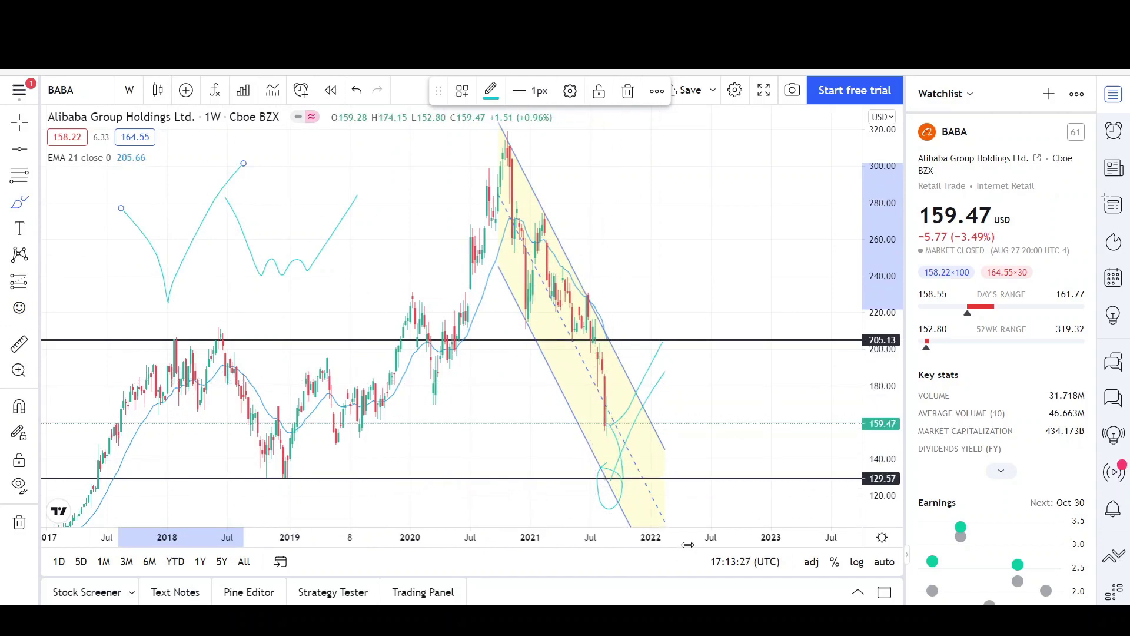
pyautogui.moveTo(687, 545); pyautogui.dragTo(706, 545)
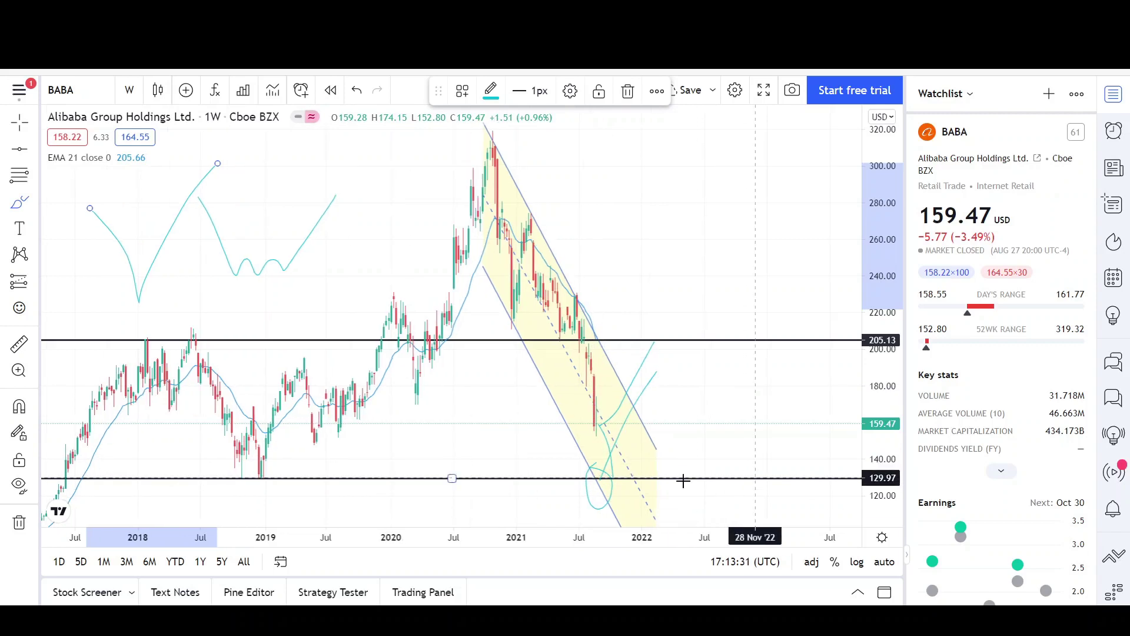
# Draw a black arrow from the July 2021 high near 230 down to the circled low near 120
pyautogui.click(35, 150)
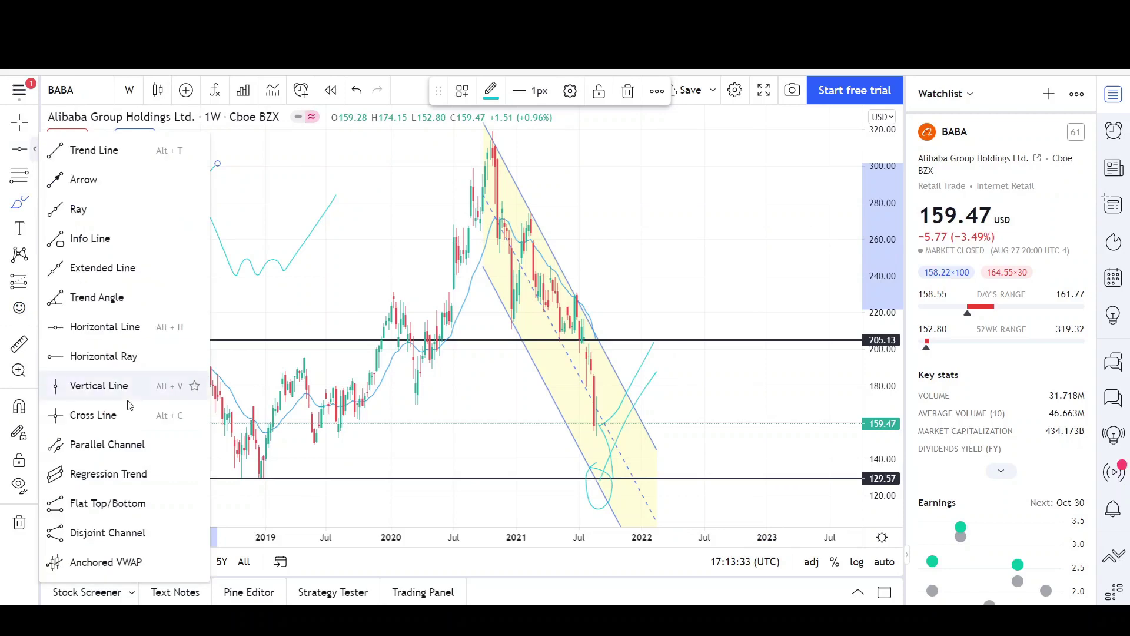
pyautogui.click(137, 149)
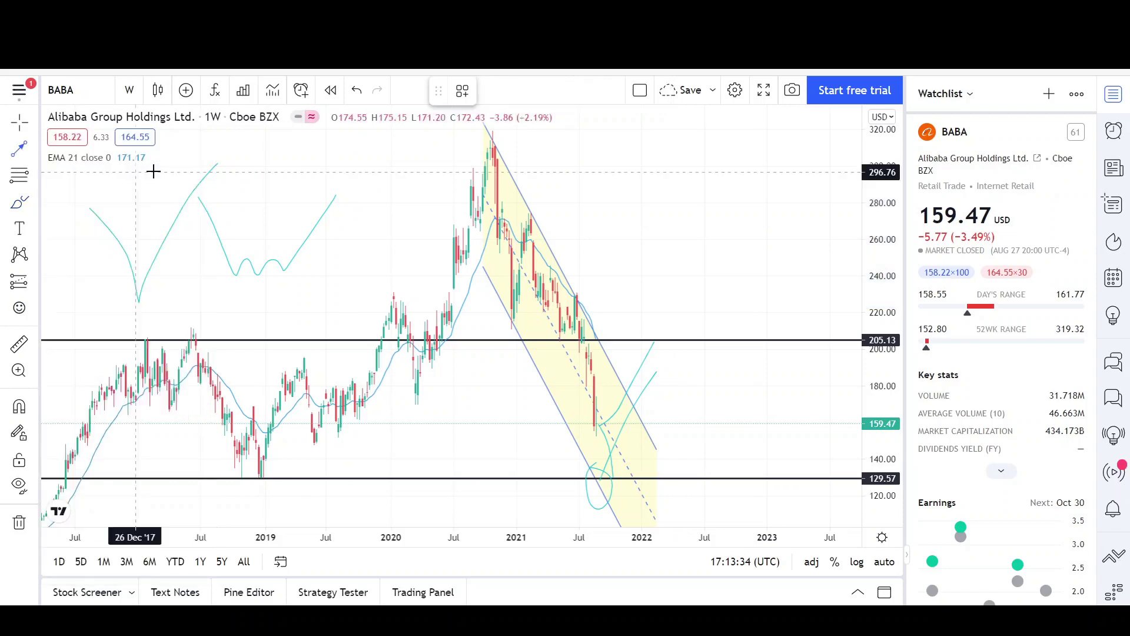
pyautogui.click(492, 129)
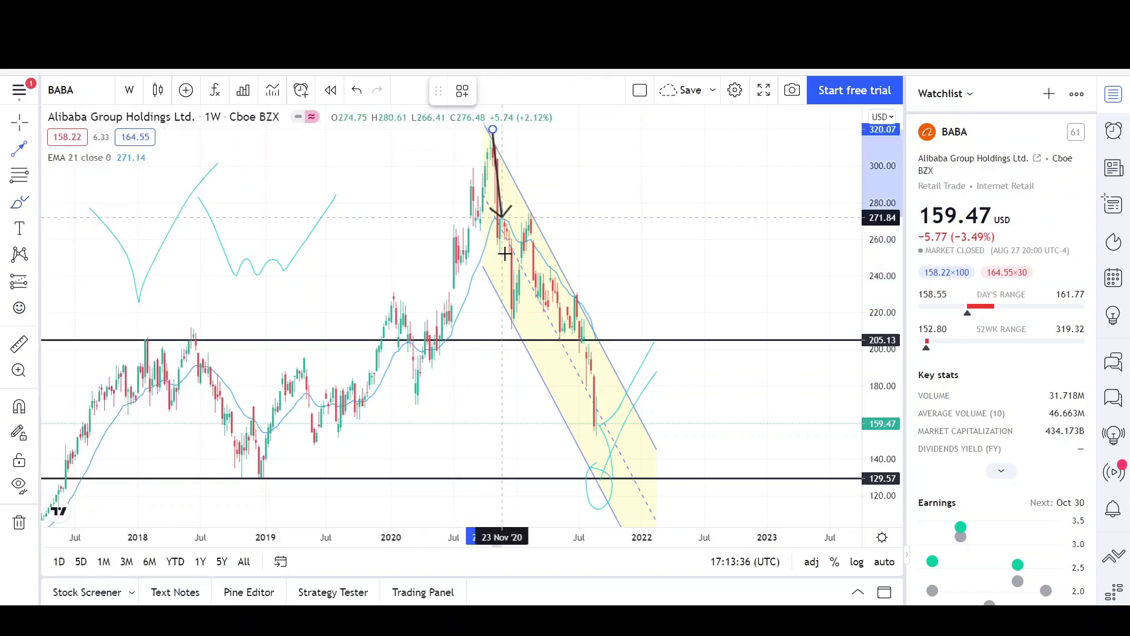
pyautogui.click(512, 328)
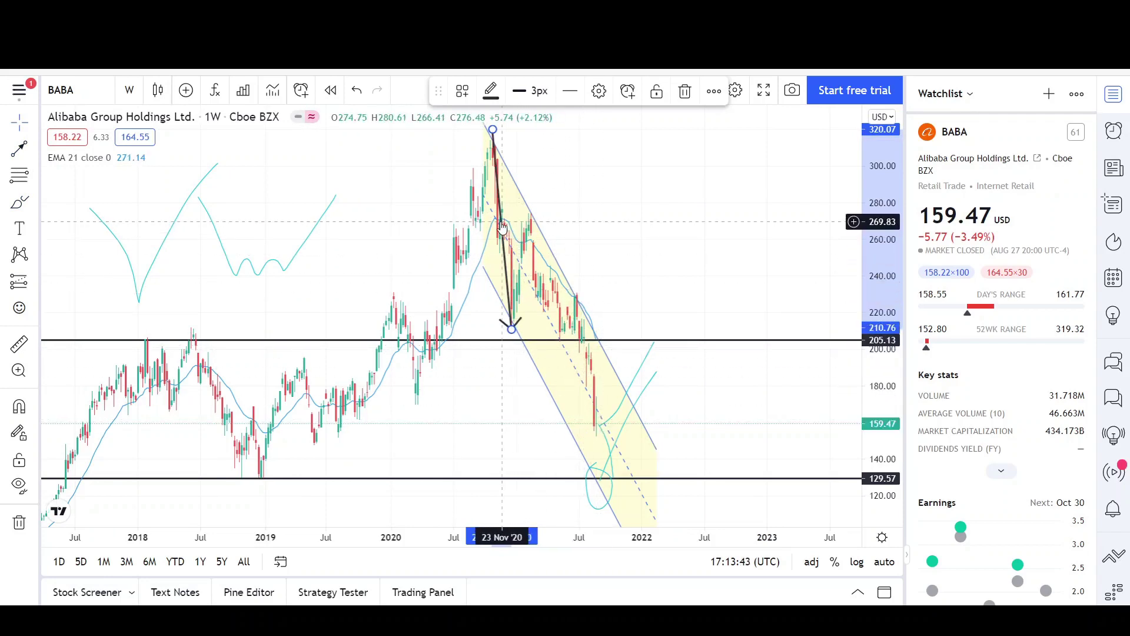
pyautogui.moveTo(511, 251); pyautogui.dragTo(592, 386)
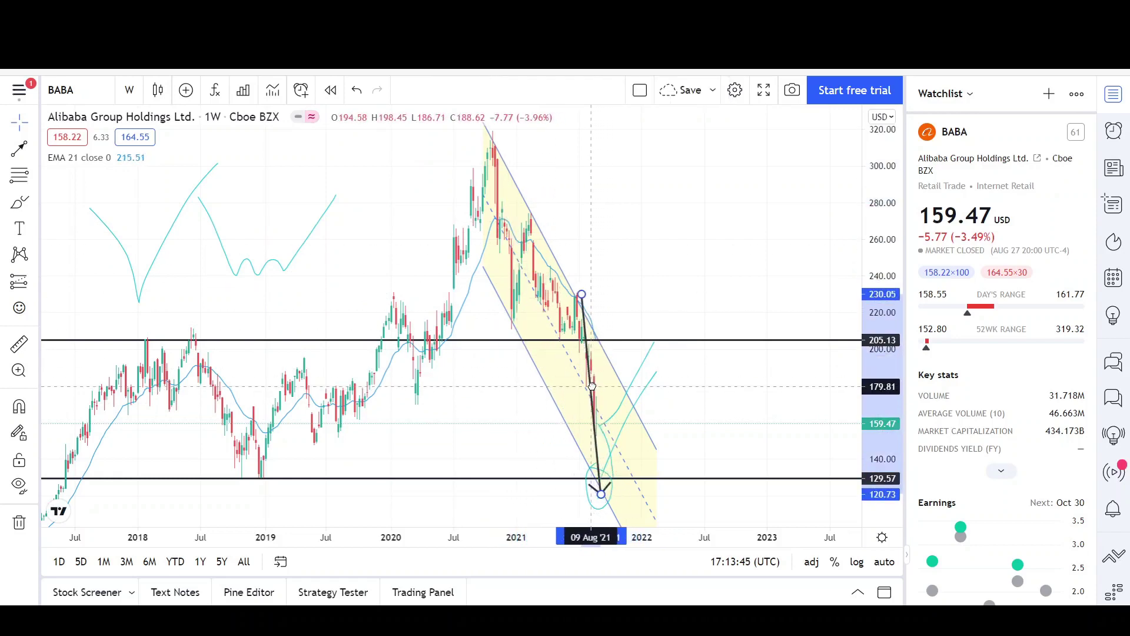
pyautogui.click(661, 253)
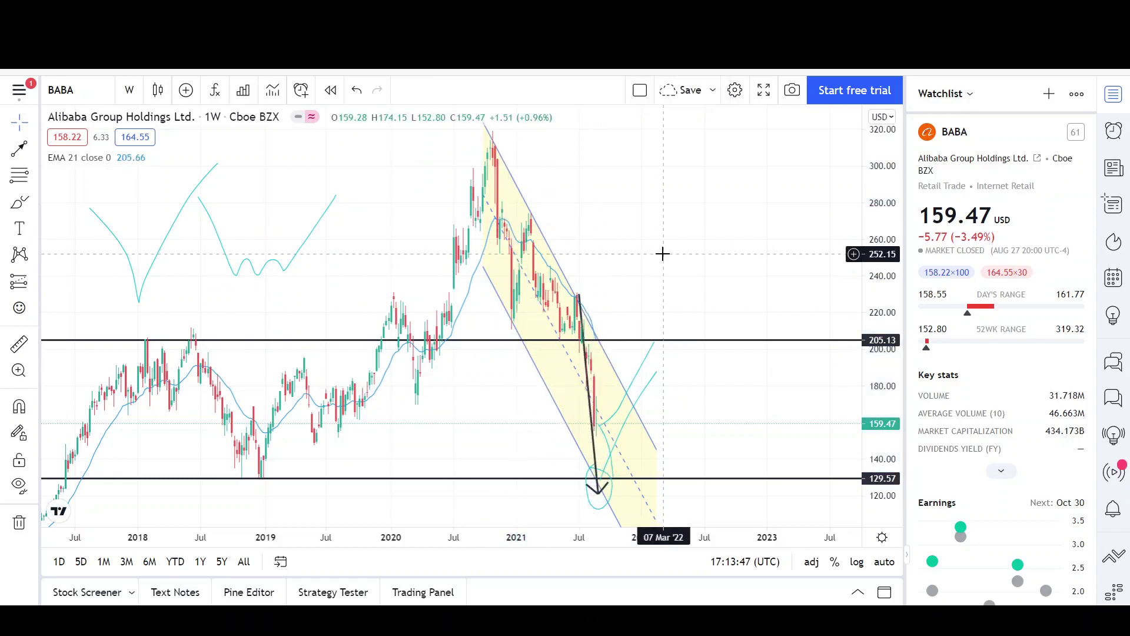
pyautogui.click(604, 482)
pyautogui.click(604, 481)
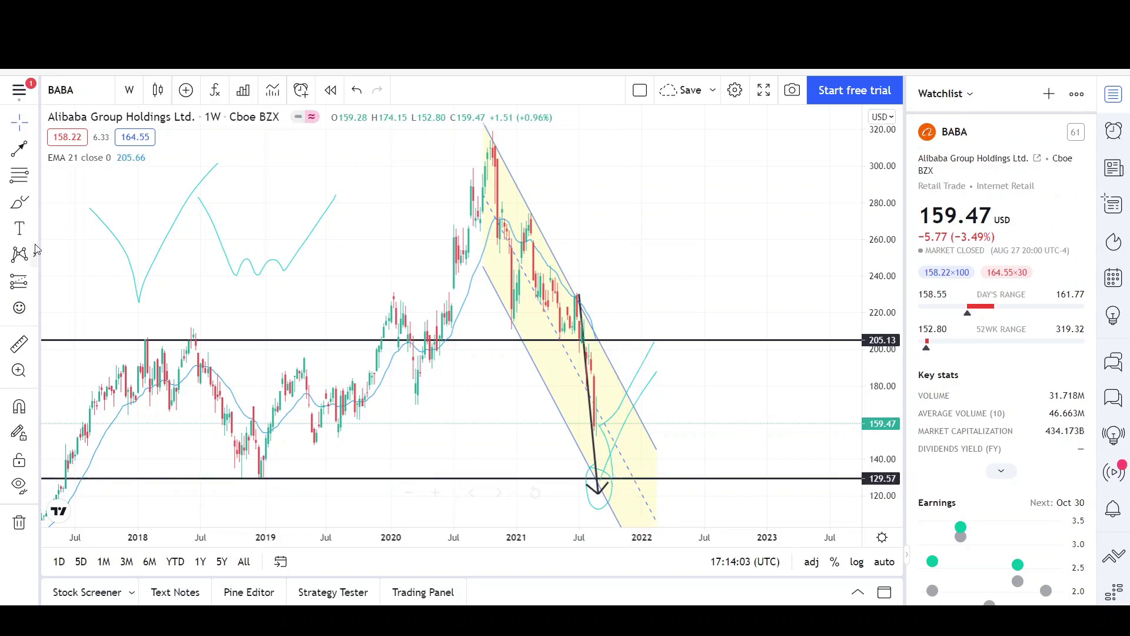
# Measure the drop from the 319 top down to the current price near 159
pyautogui.click(30, 349)
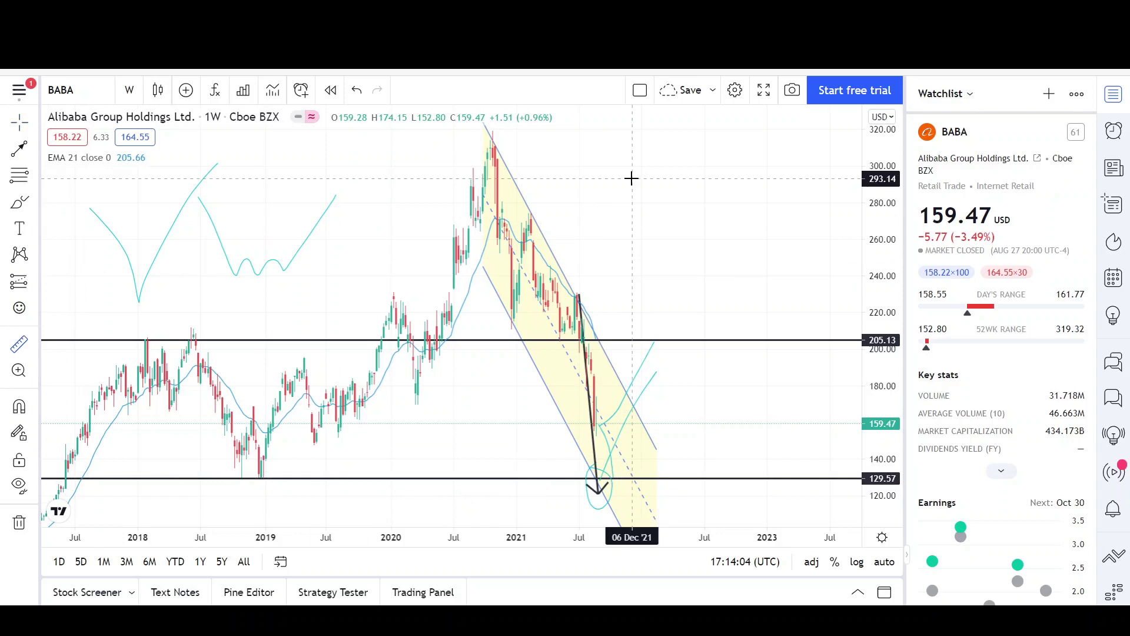
pyautogui.click(644, 132)
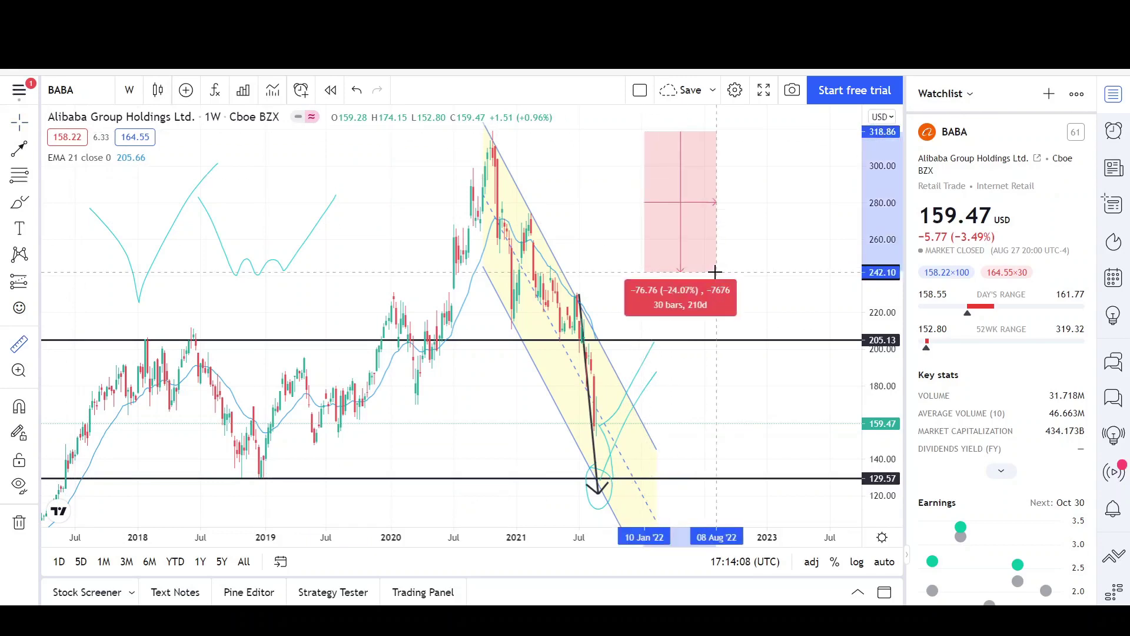
pyautogui.click(759, 423)
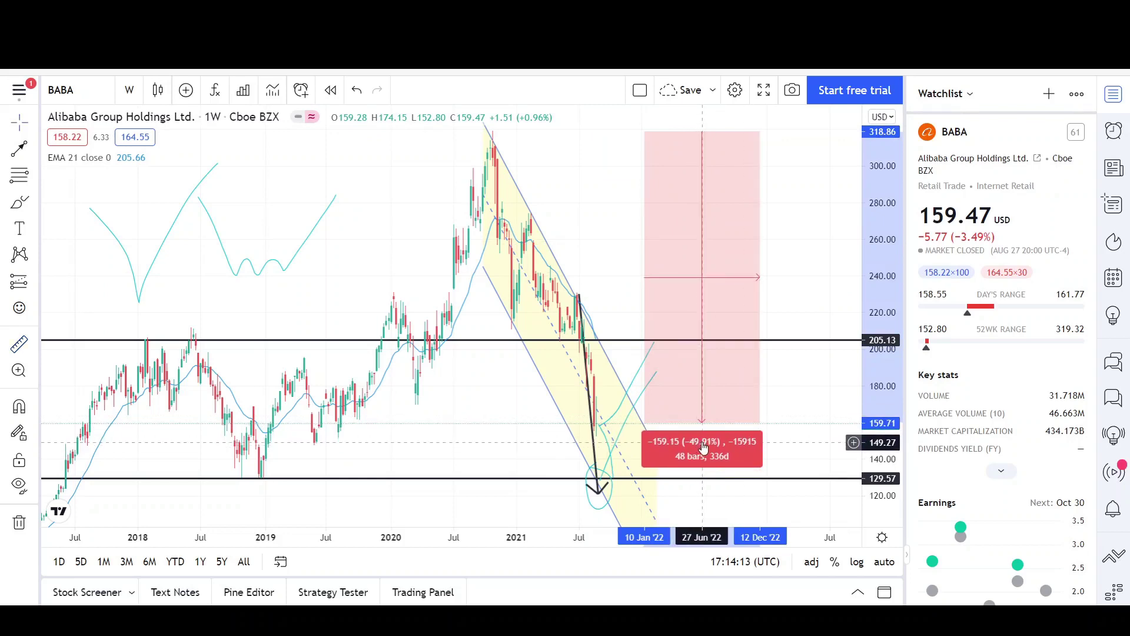
pyautogui.click(760, 428)
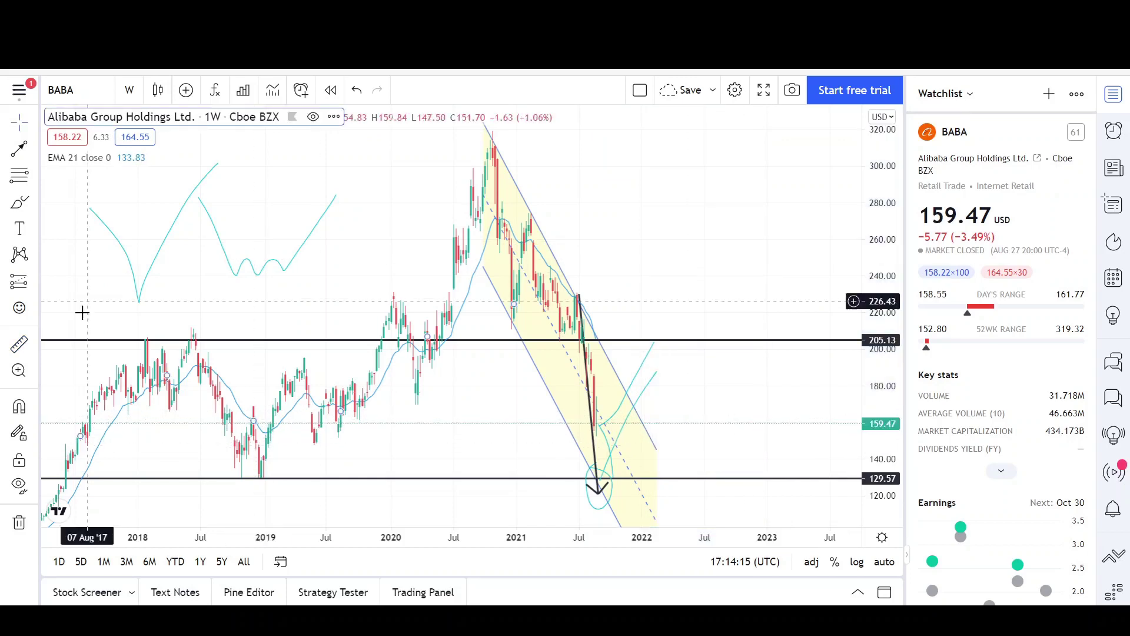
pyautogui.click(611, 131)
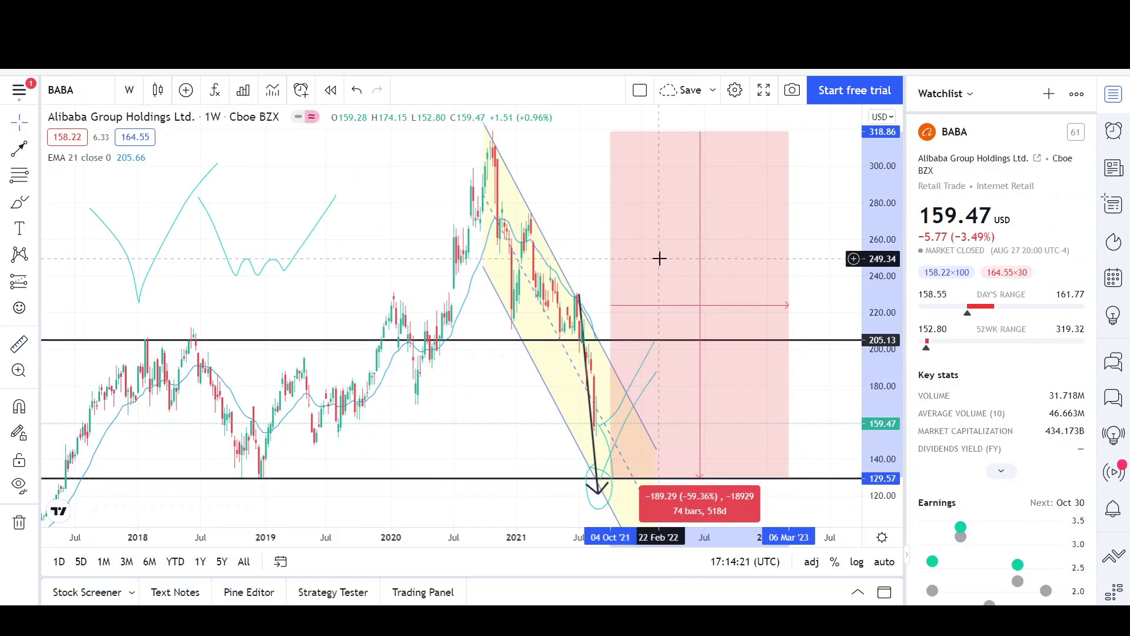
pyautogui.click(575, 249)
# Measure the 145.64% rise from the 129.97 support line back up to the 319 top
pyautogui.hscroll(5, 530, 265)
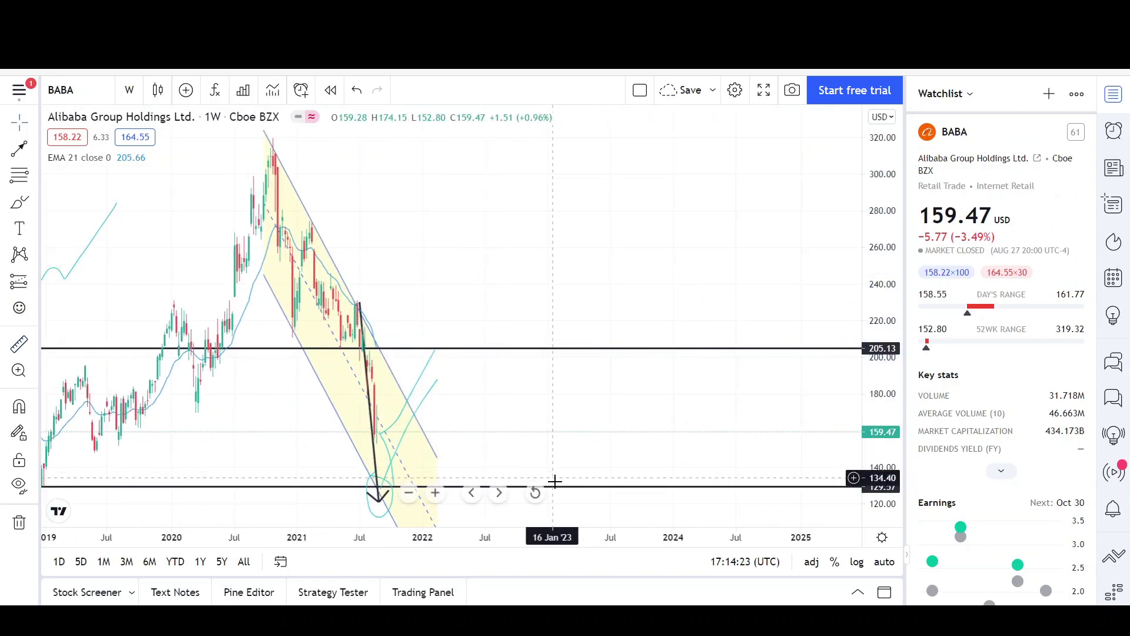
pyautogui.click(17, 348)
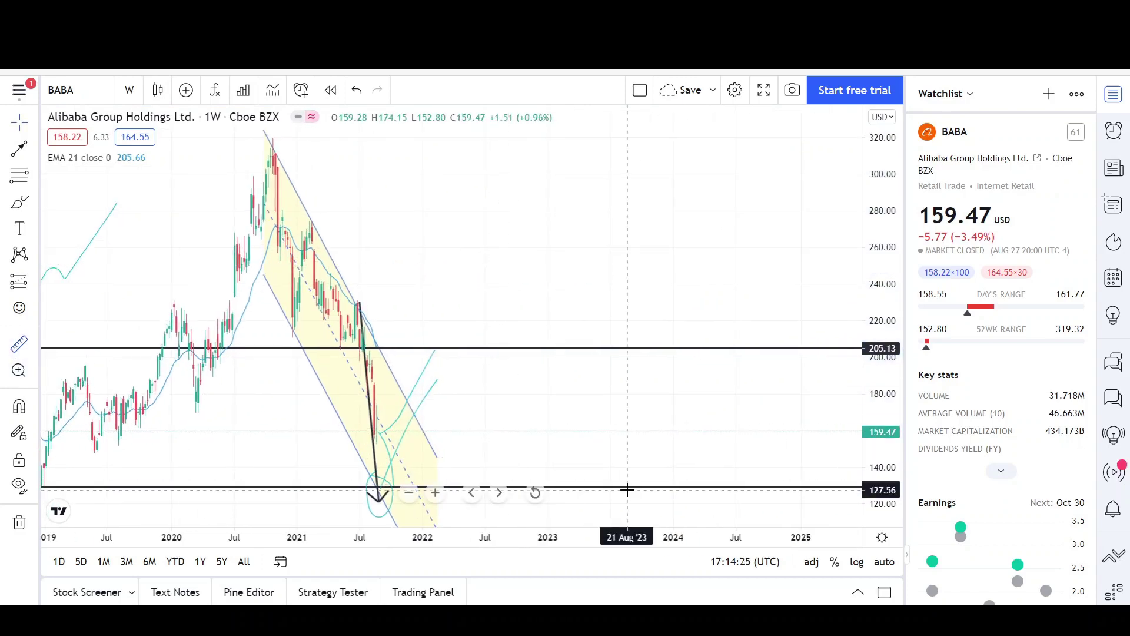
pyautogui.click(571, 486)
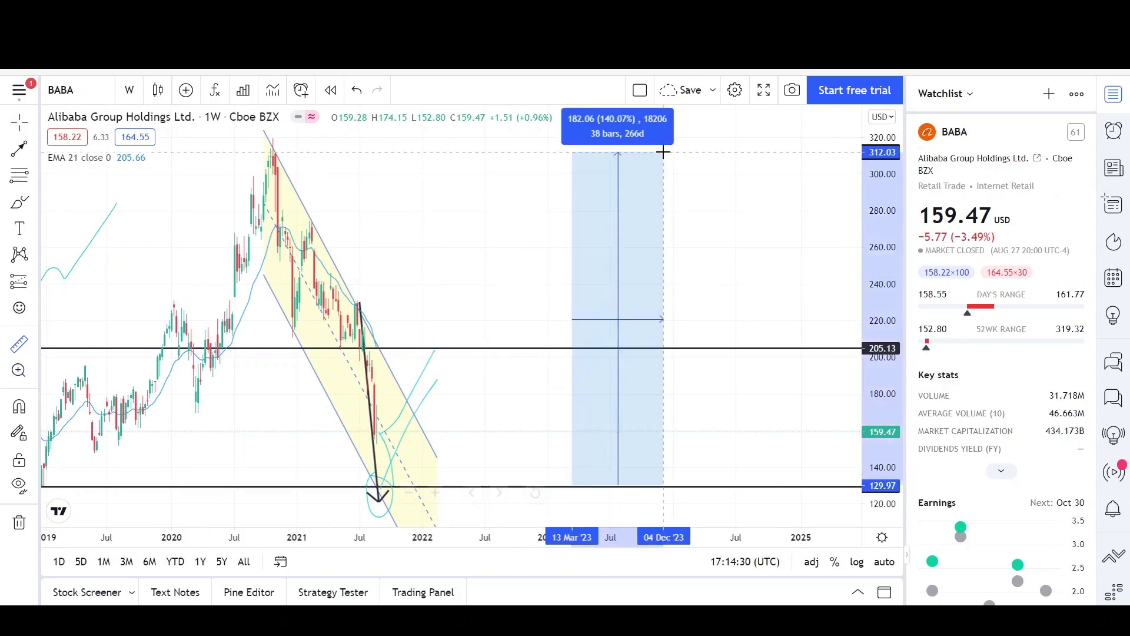
pyautogui.click(747, 140)
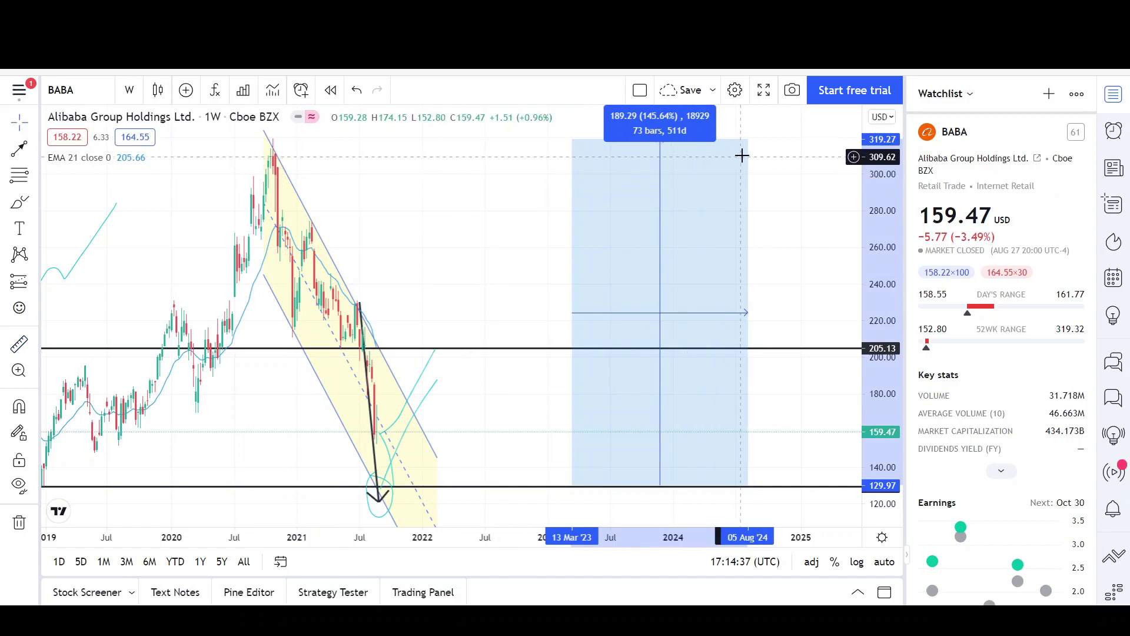
pyautogui.click(730, 140)
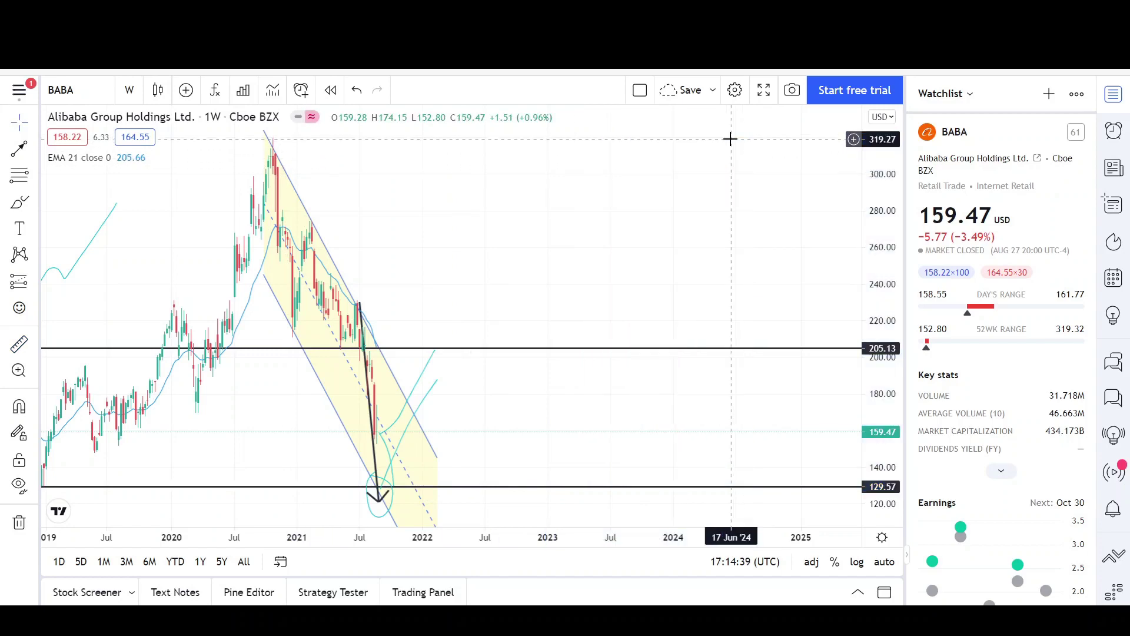
# Pan back to reveal the 2017–2020 history and all drawings, and widen the weekly bars
pyautogui.moveTo(305, 434); pyautogui.dragTo(556, 441)
pyautogui.scroll(-1, 829, 253)
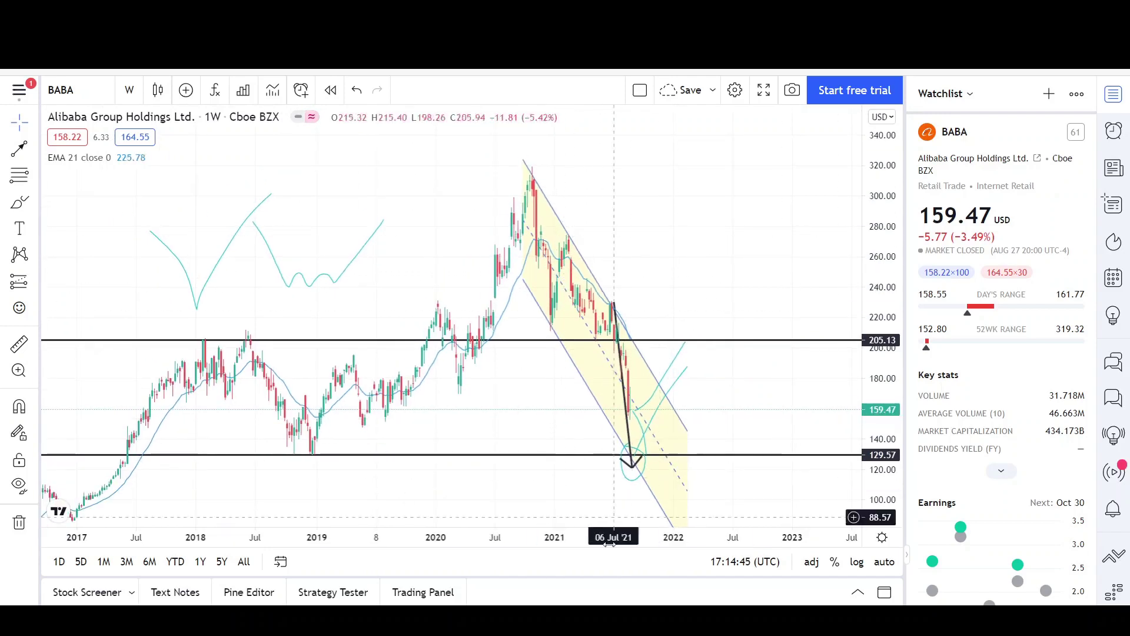
pyautogui.moveTo(610, 543); pyautogui.dragTo(560, 537)
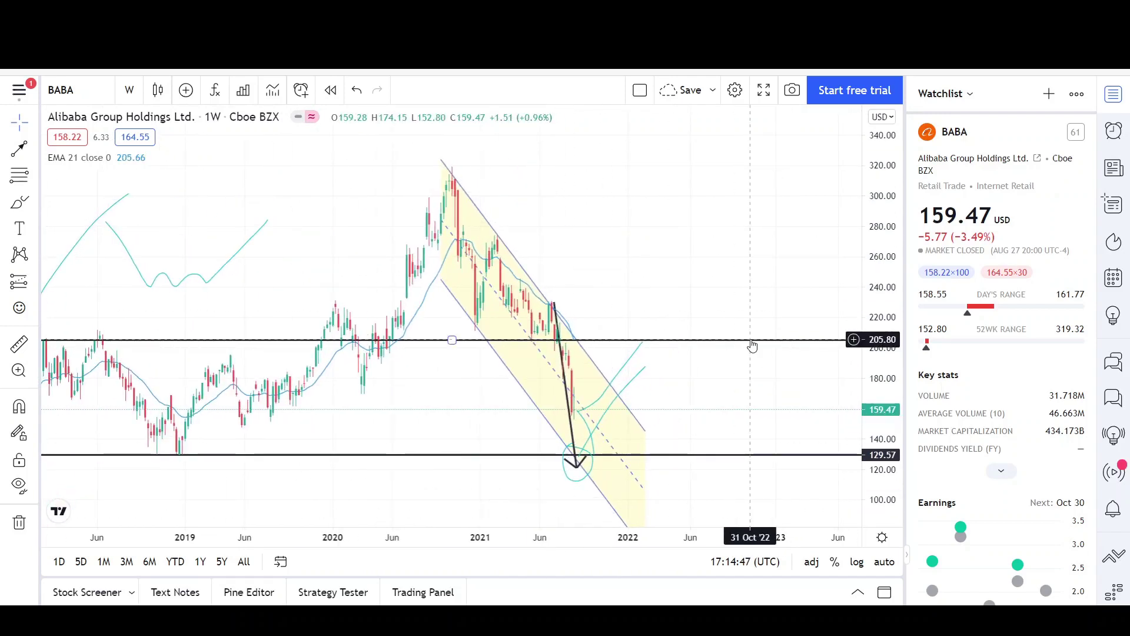